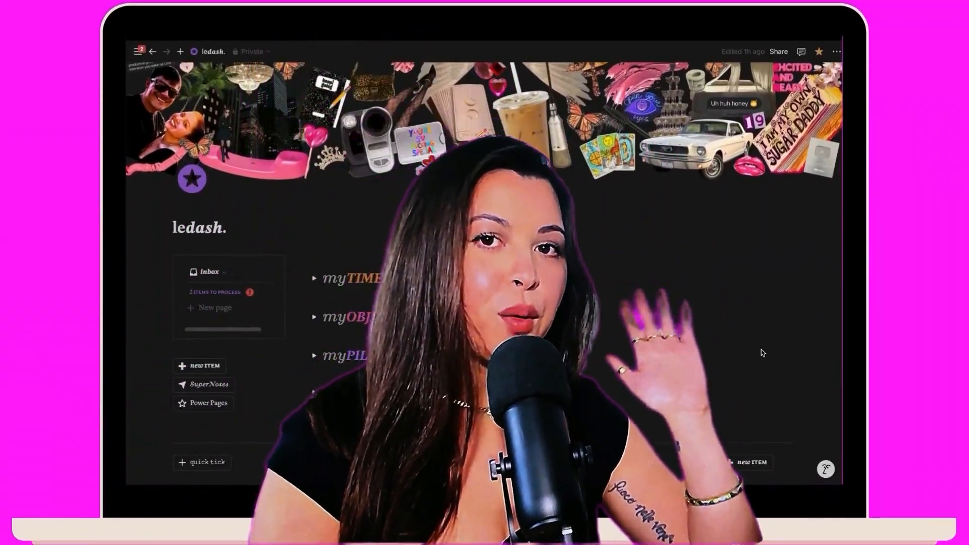
scroll(761, 351, "down", 2)
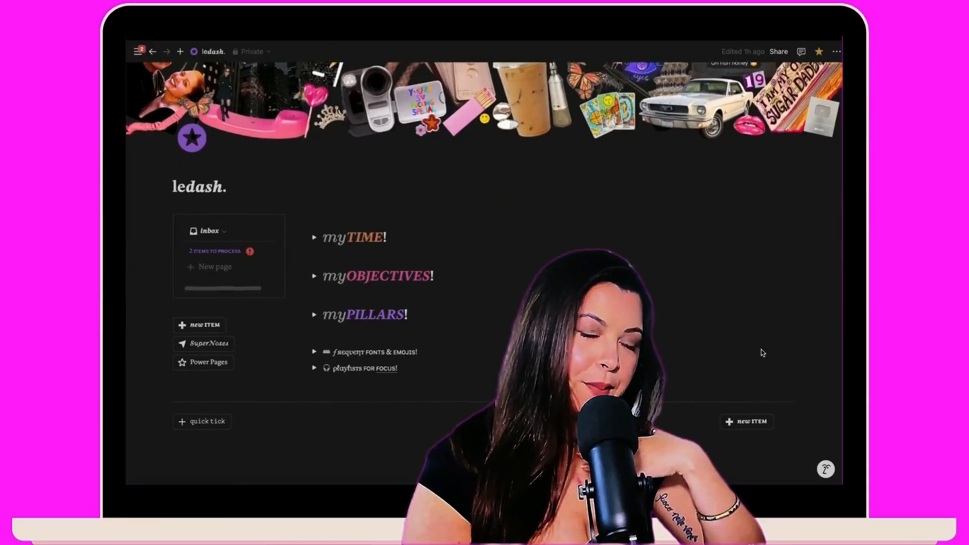
scroll(484, 273, "down", 1)
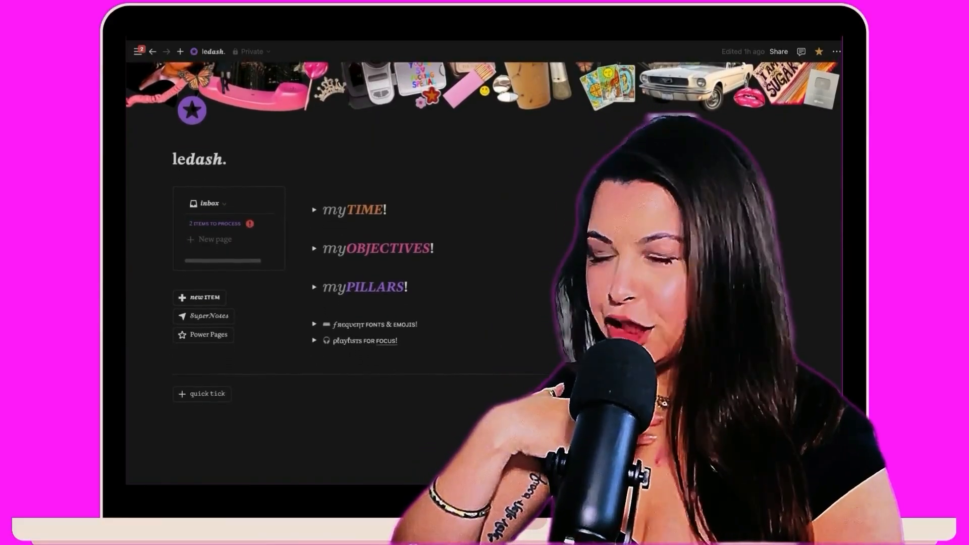
scroll(762, 352, "down", 2)
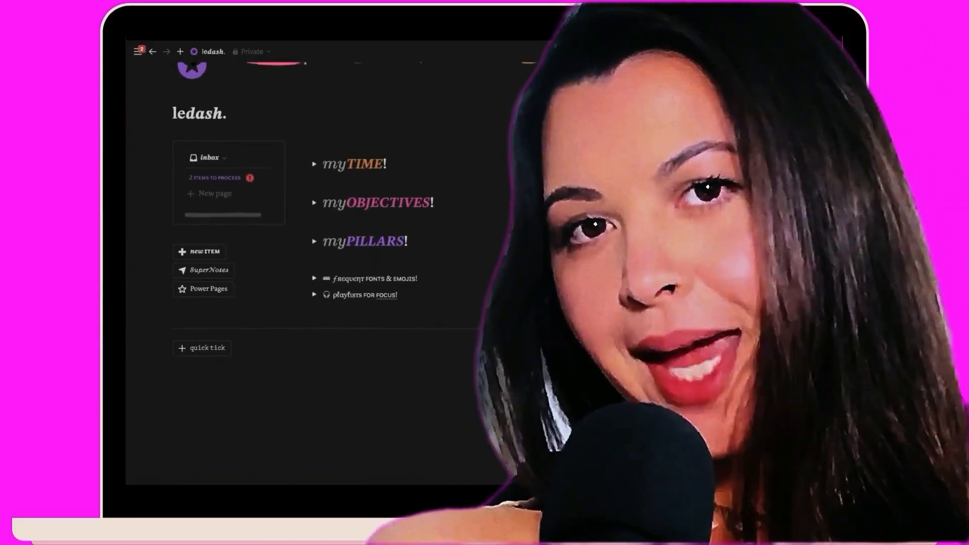
scroll(762, 352, "down", 2)
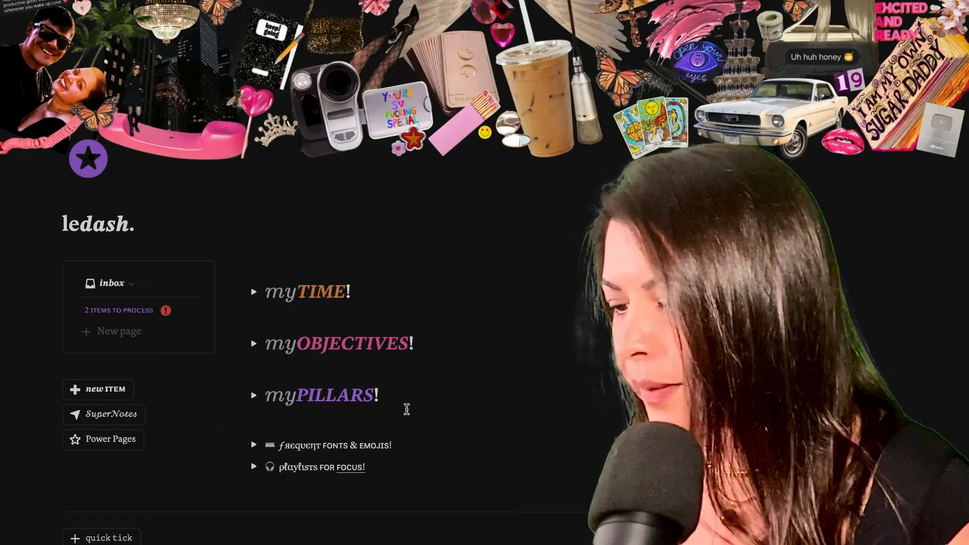
Step: Add a new task item titled "buy mom a bday card" dated March 13, 2025, and close it
scroll(303, 272, "down", 1)
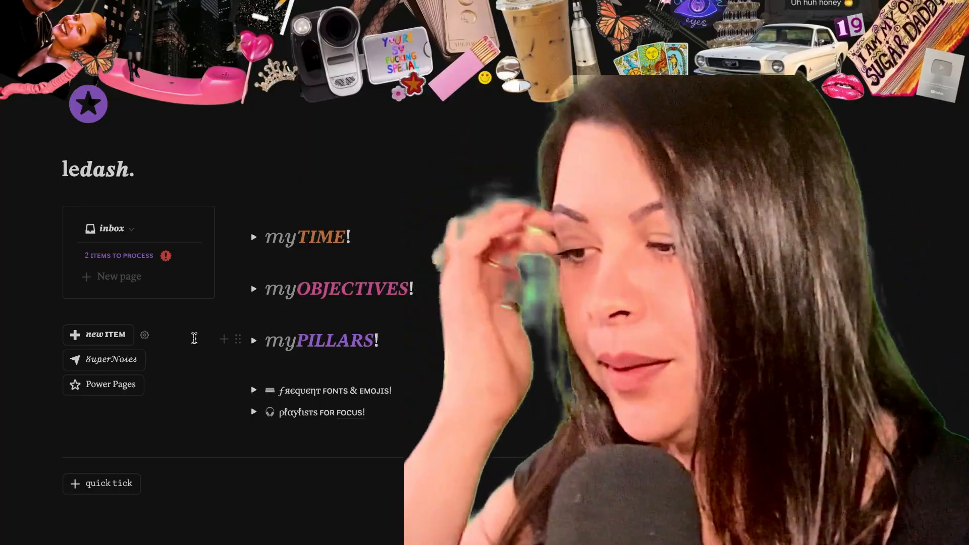
scroll(413, 136, "down", 2)
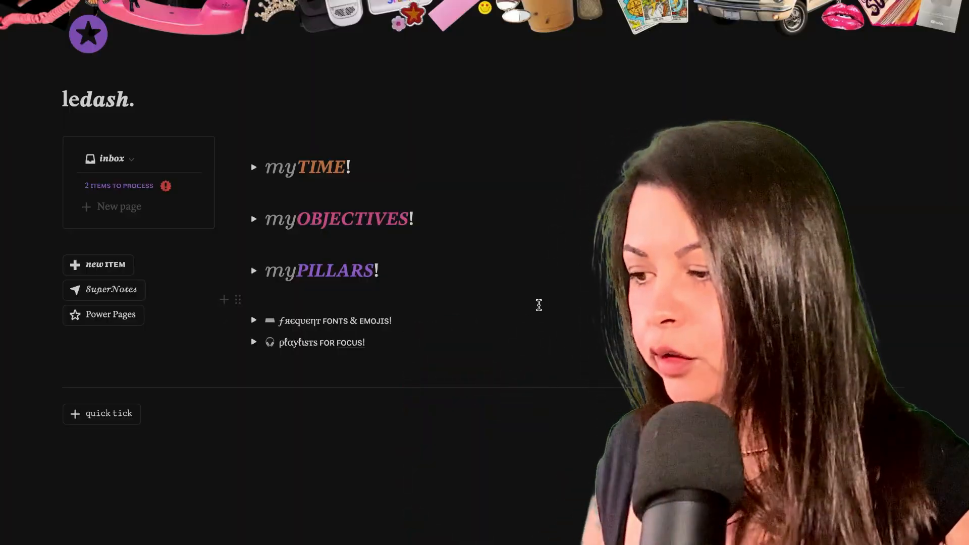
left_click(115, 270)
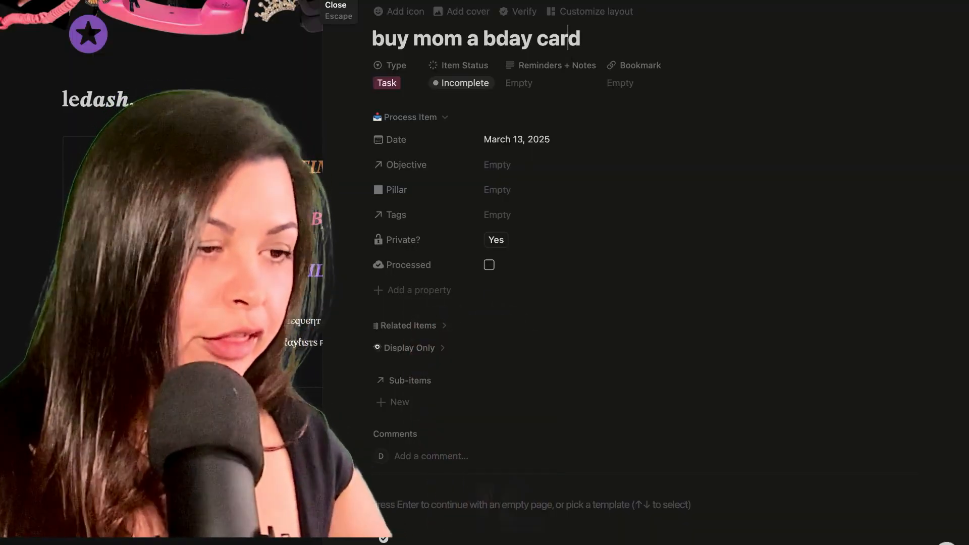
key("Escape")
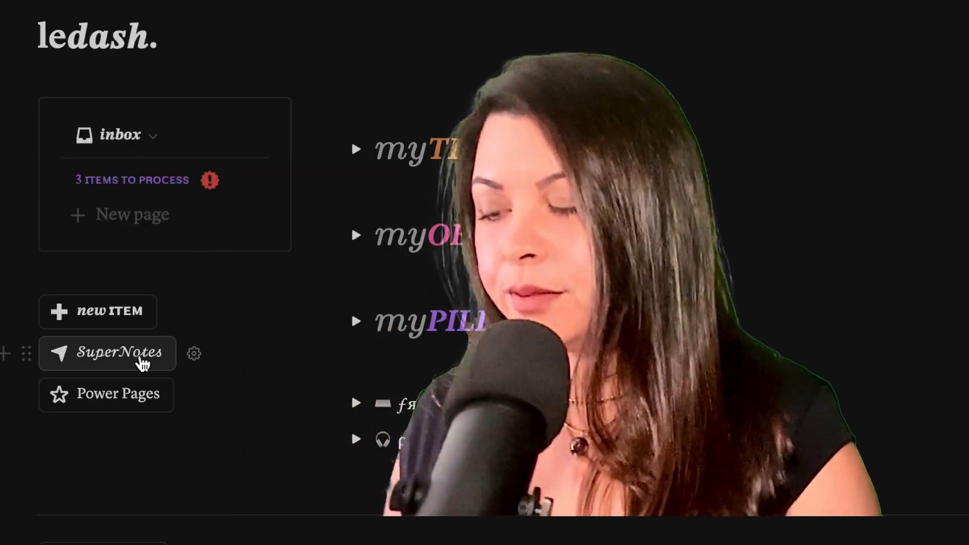
Step: Open the SuperNotes board, look through the notes grouped by pillar, and close it
left_click(142, 363)
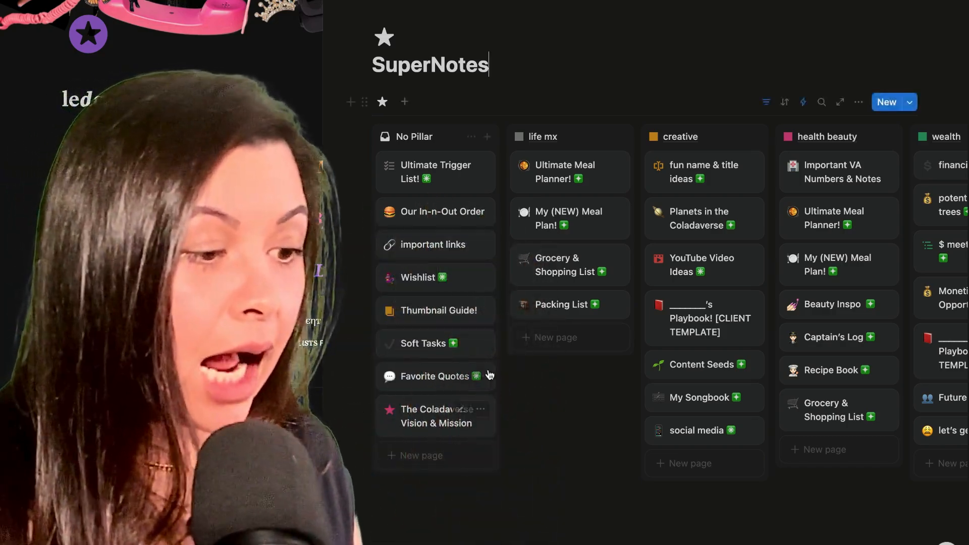
scroll(842, 165, "right", 1)
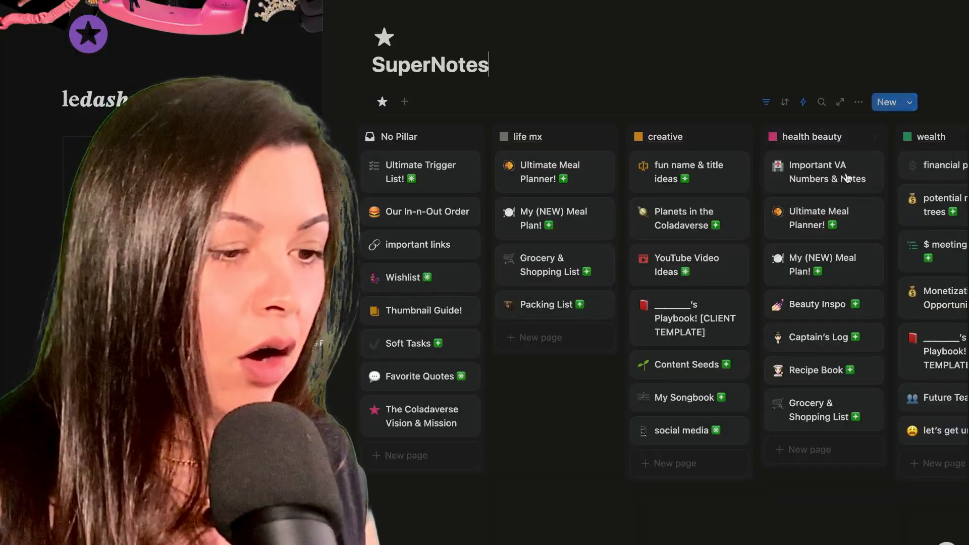
scroll(699, 362, "down", 1)
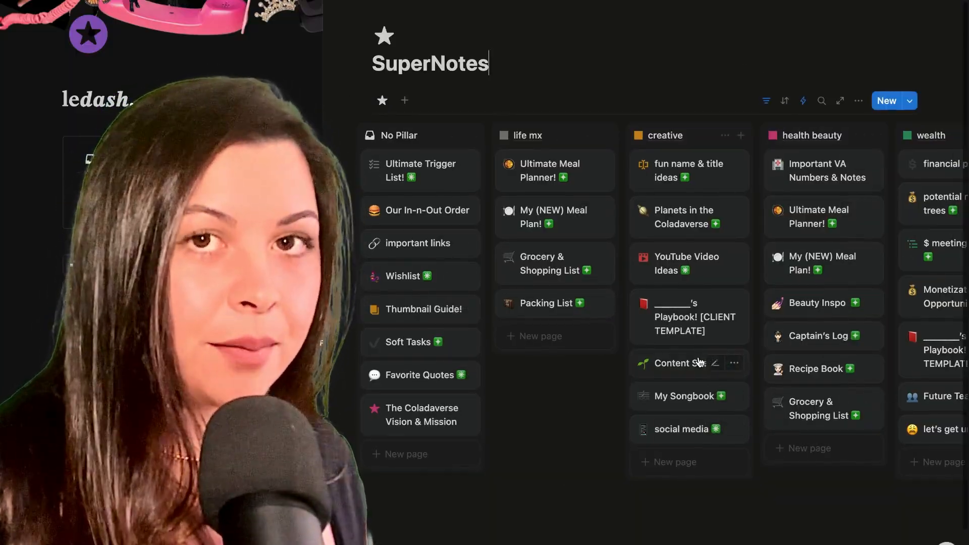
scroll(698, 362, "right", 15)
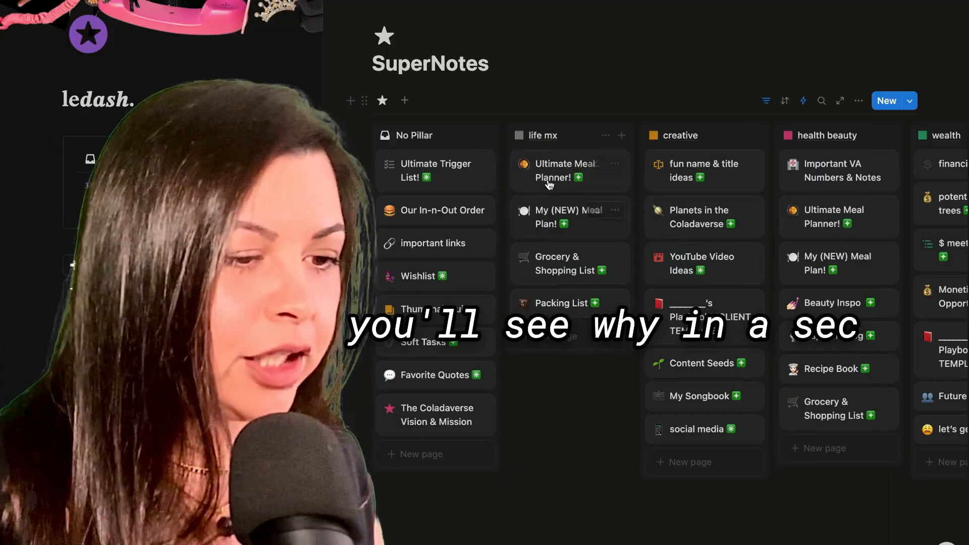
scroll(829, 190, "right", 5)
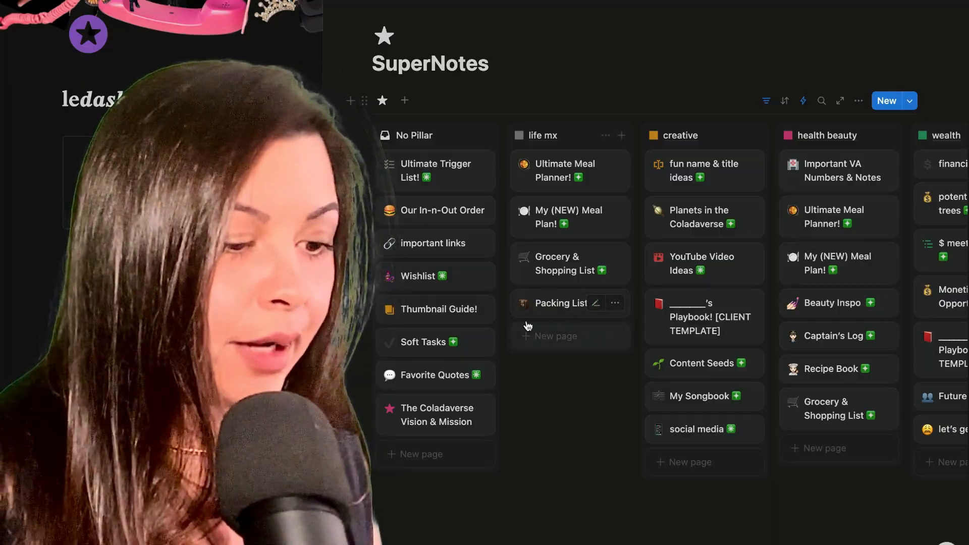
scroll(580, 460, "right", 10)
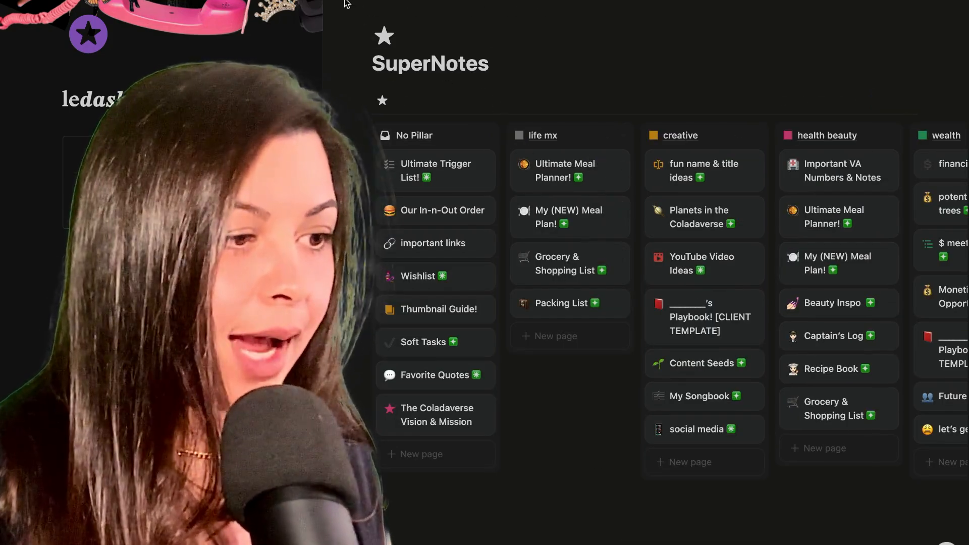
key("Escape")
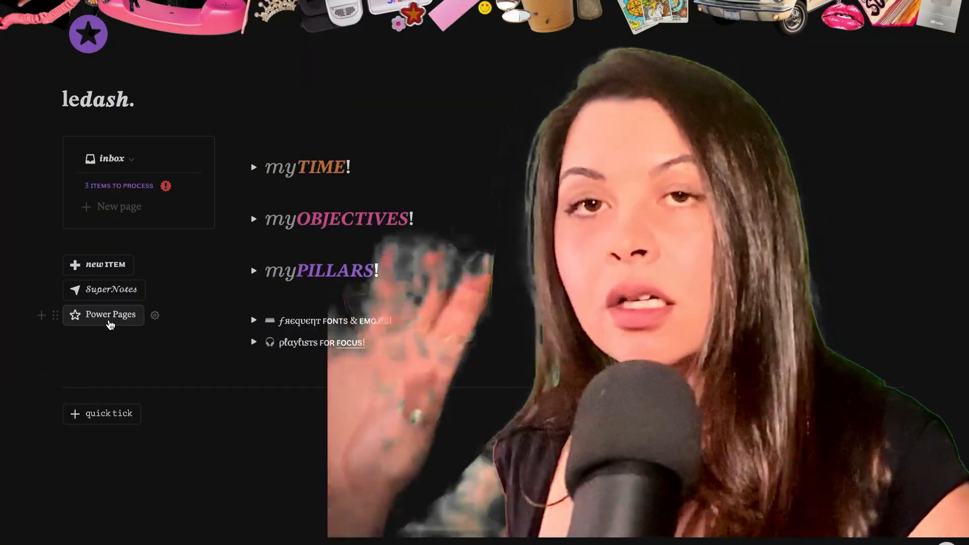
Step: View the Power Pages link collection and return to the dashboard
left_click(110, 323)
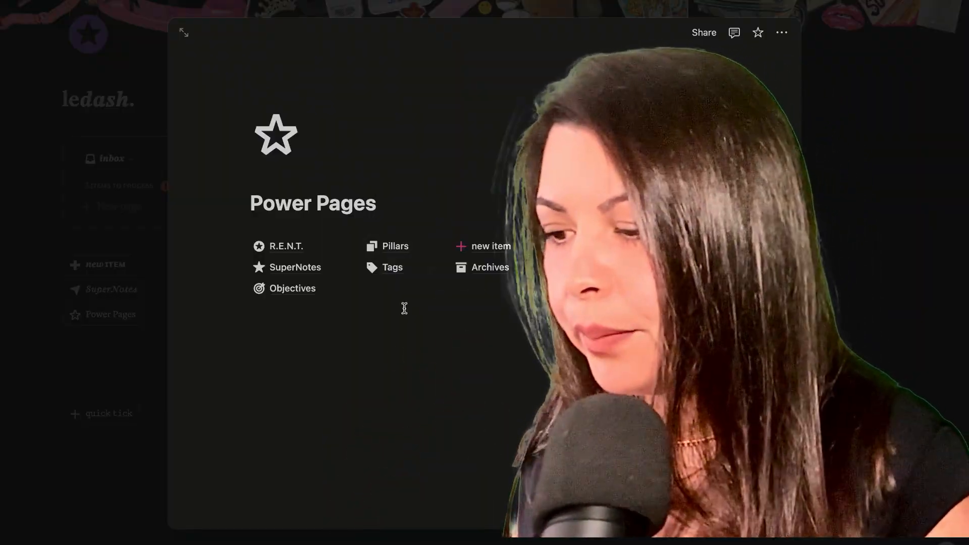
left_click(931, 346)
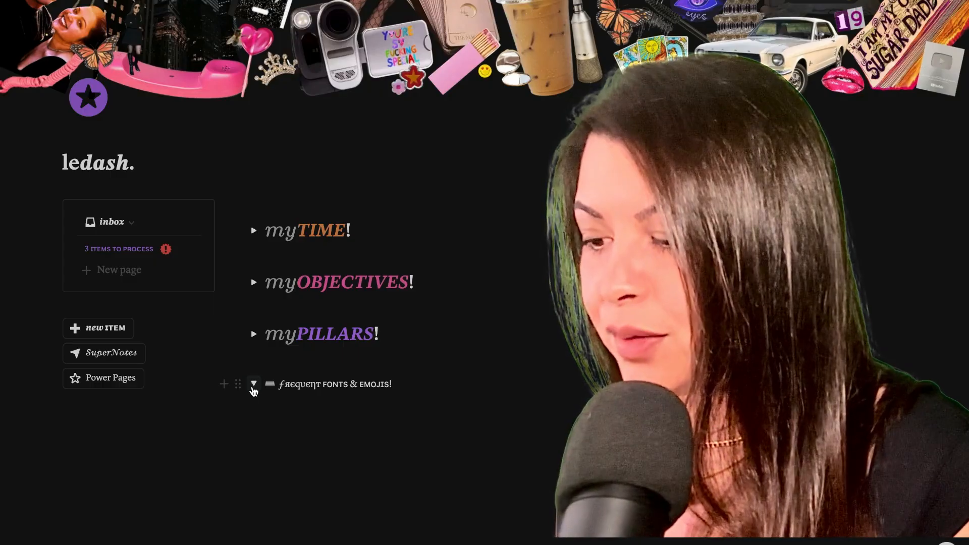
Step: Preview the word "test" in the font generator of the frequent fonts & emojis section, and collapse the section
left_click(253, 384)
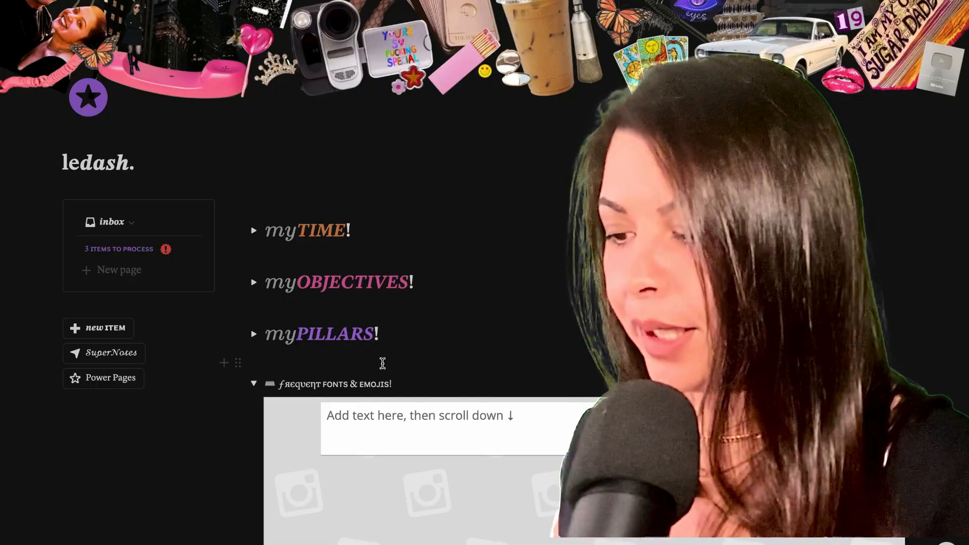
scroll(383, 364, "down", 3)
type("t")
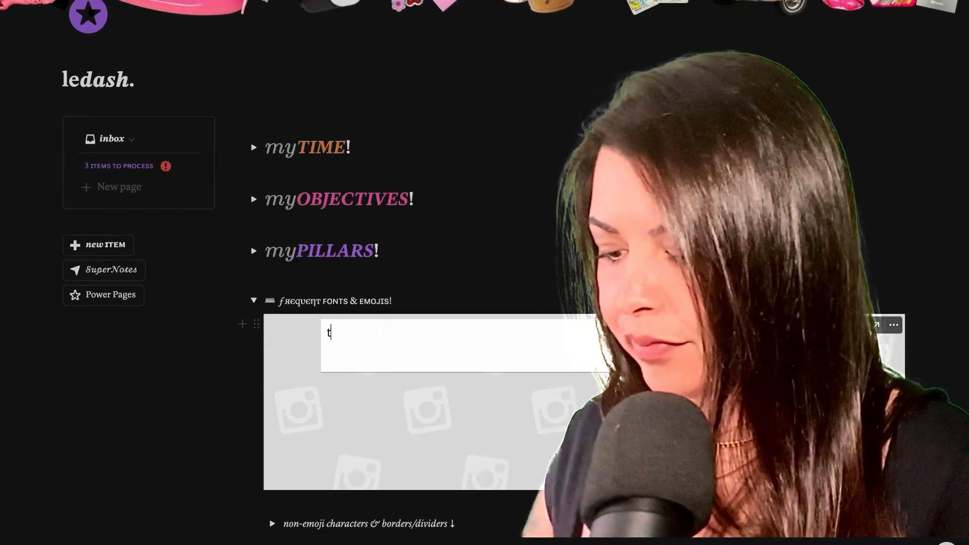
type("est")
scroll(393, 443, "down", 2)
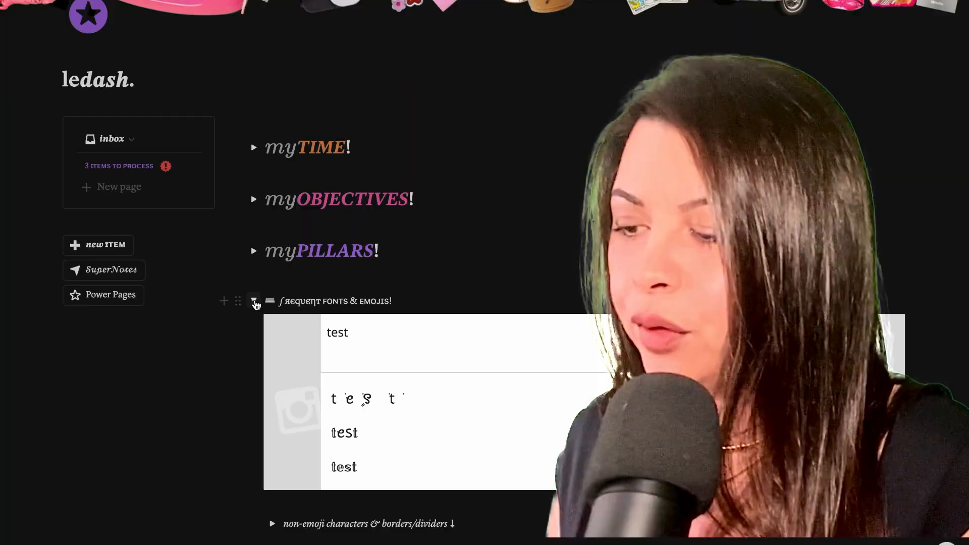
left_click(254, 301)
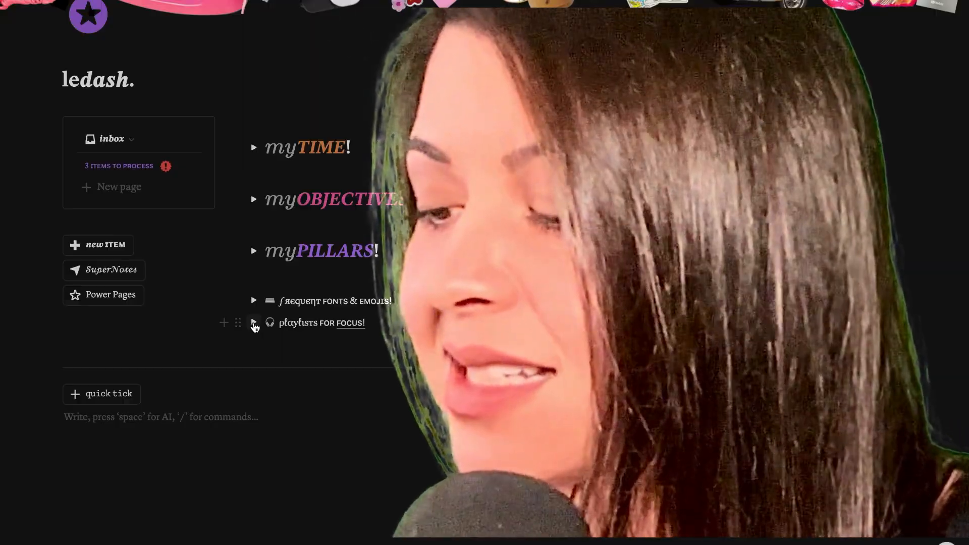
Step: Expand the focus playlists and the myTIME section, and look through its today block
left_click(260, 325)
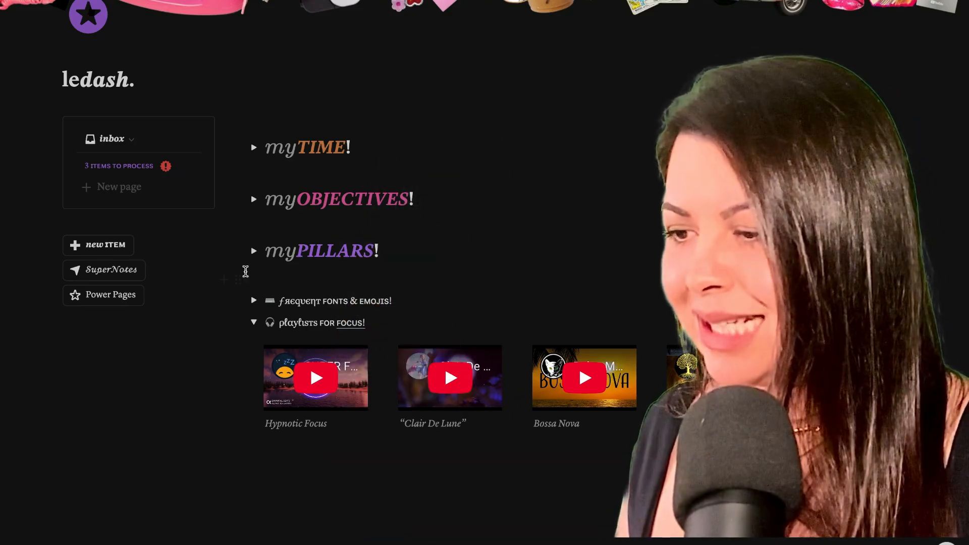
left_click(254, 148)
left_click(301, 211)
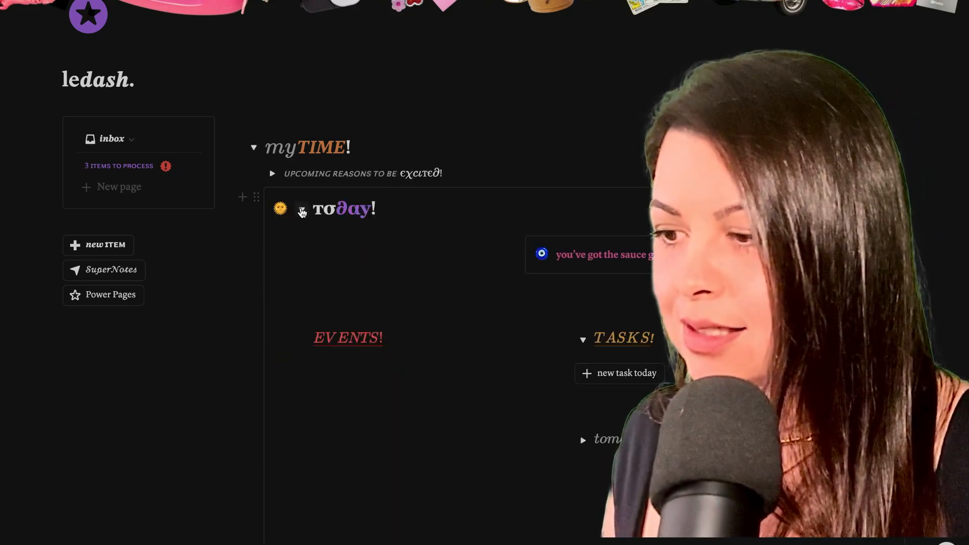
scroll(300, 209, "down", 10)
scroll(300, 207, "down", 15)
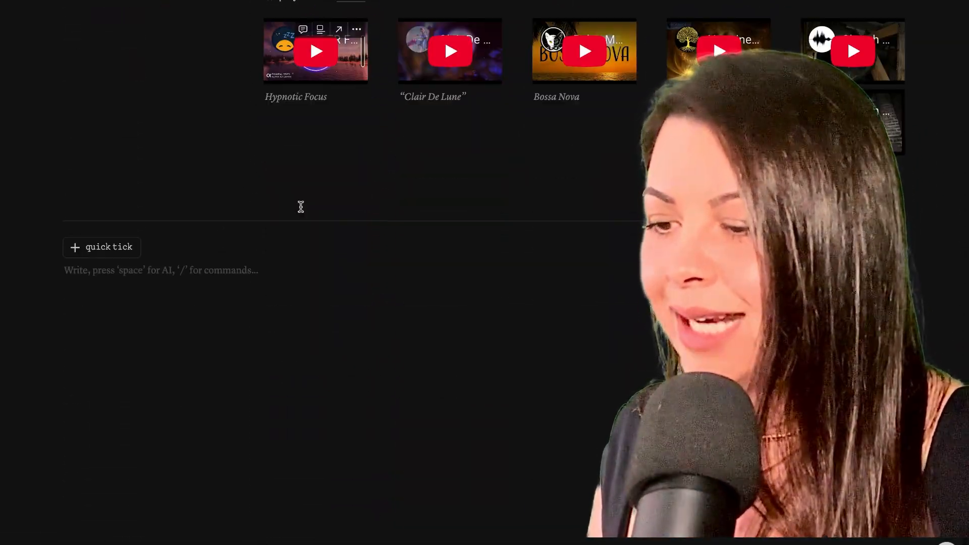
scroll(300, 207, "up", 20)
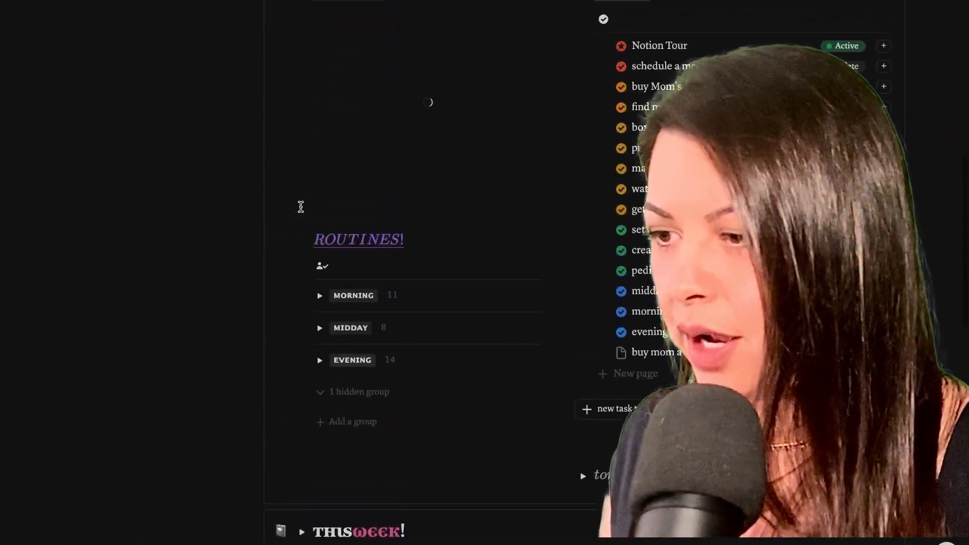
Step: Collapse the today block and play the Hypnotic Focus video from the focus playlists
left_click(300, 340)
scroll(300, 346, "down", 6)
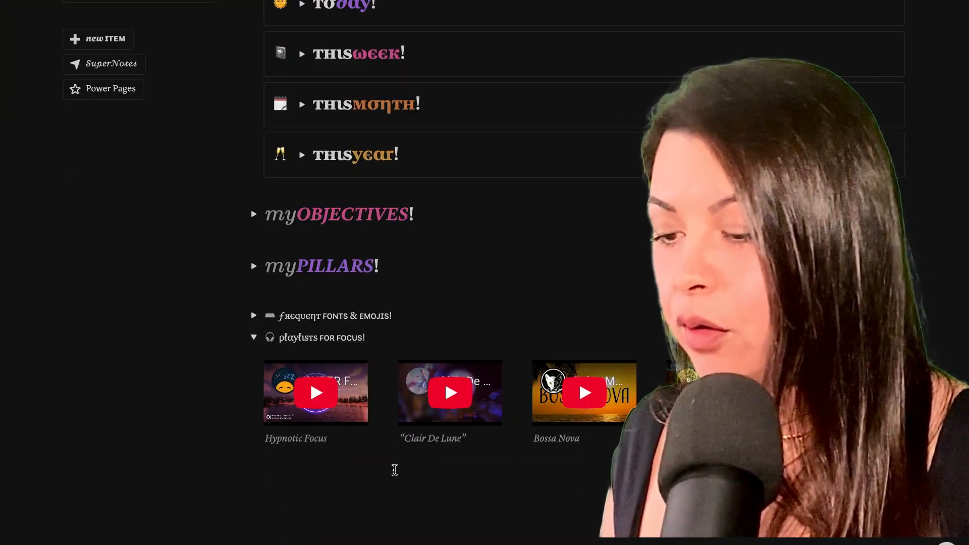
left_click(315, 396)
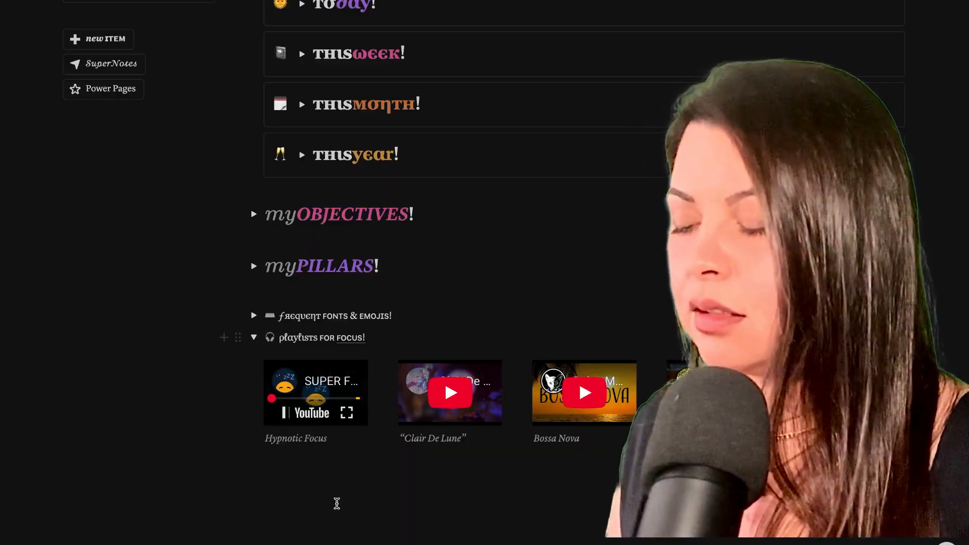
Step: Reopen the today block to examine its day progress, events and tasks, and collapse the myTIME section
scroll(336, 503, "up", 5)
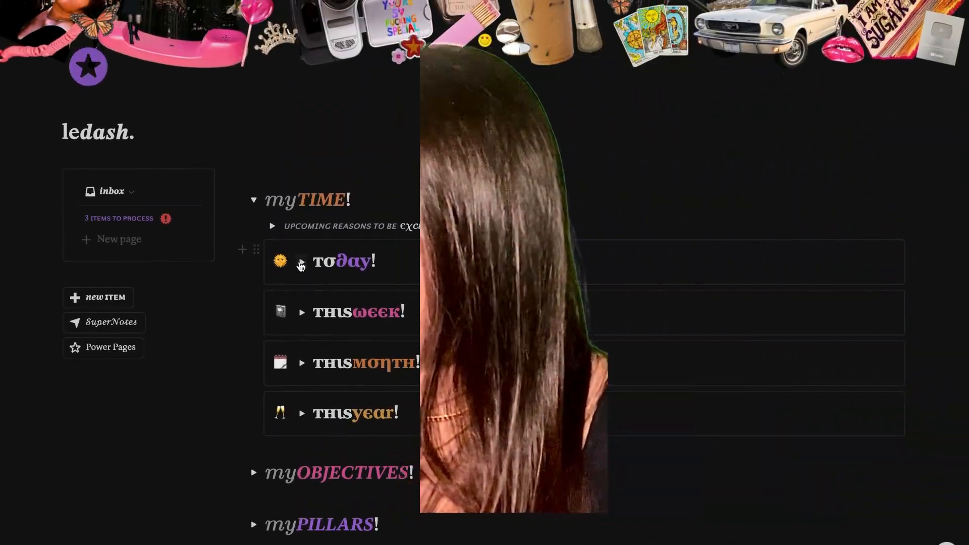
left_click(301, 262)
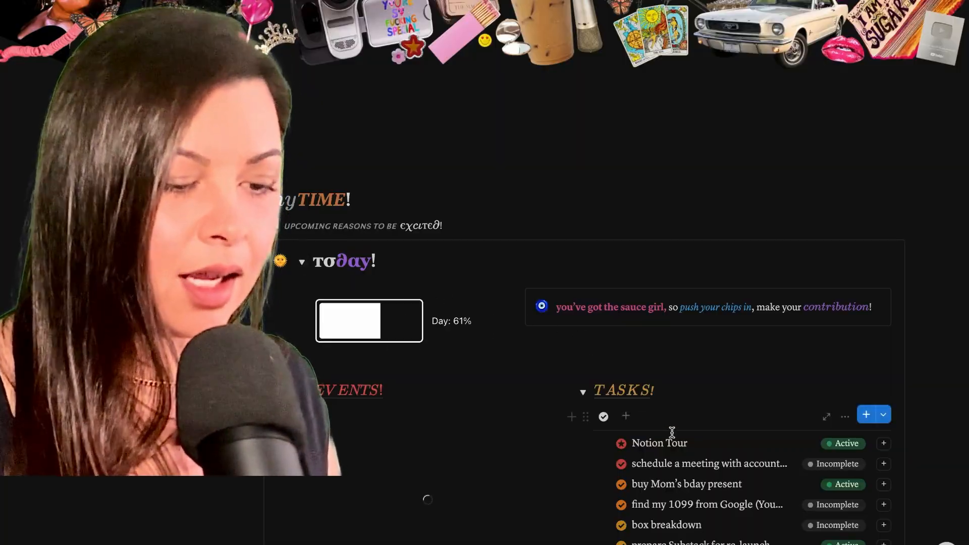
scroll(671, 432, "down", 2)
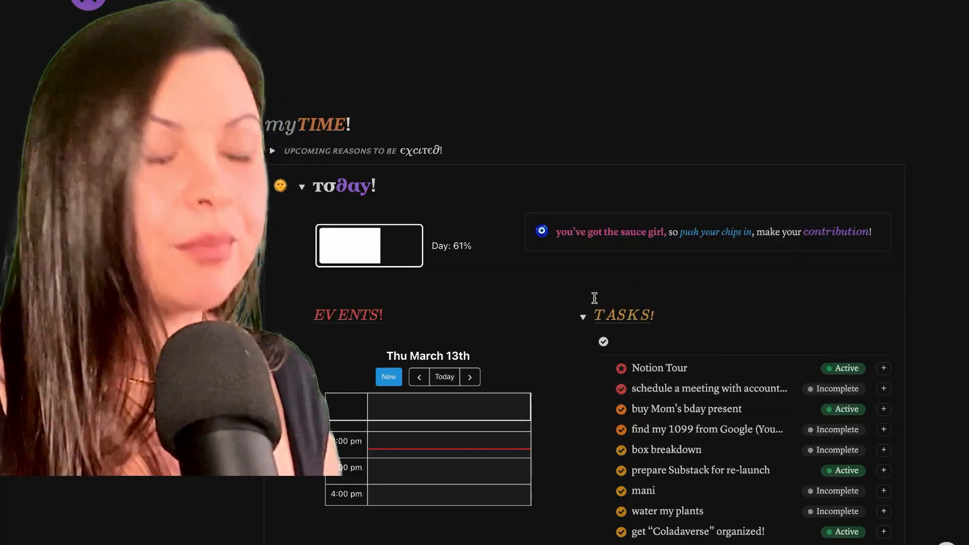
left_click(253, 125)
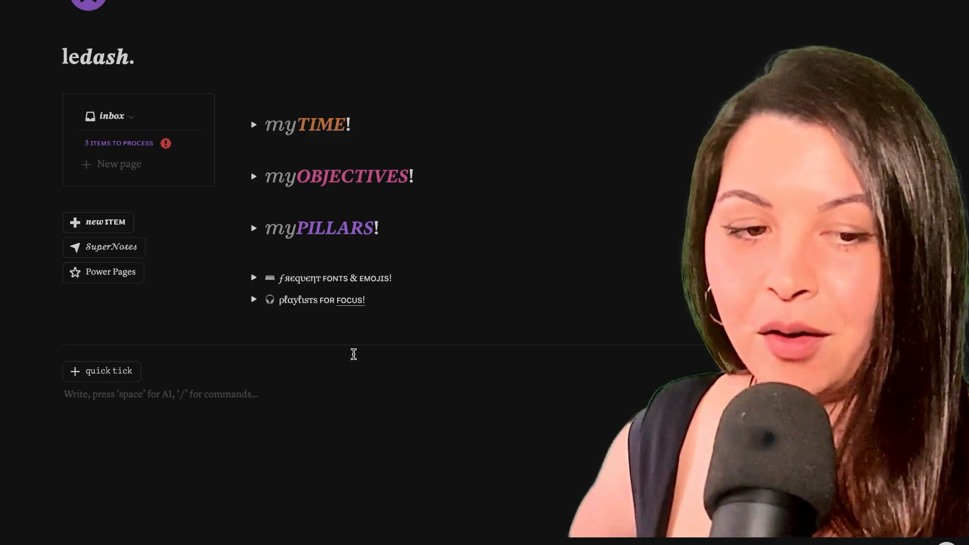
Step: Open the "delete Miro account (?)" item from the inbox's list of items to process
scroll(354, 354, "up", 4)
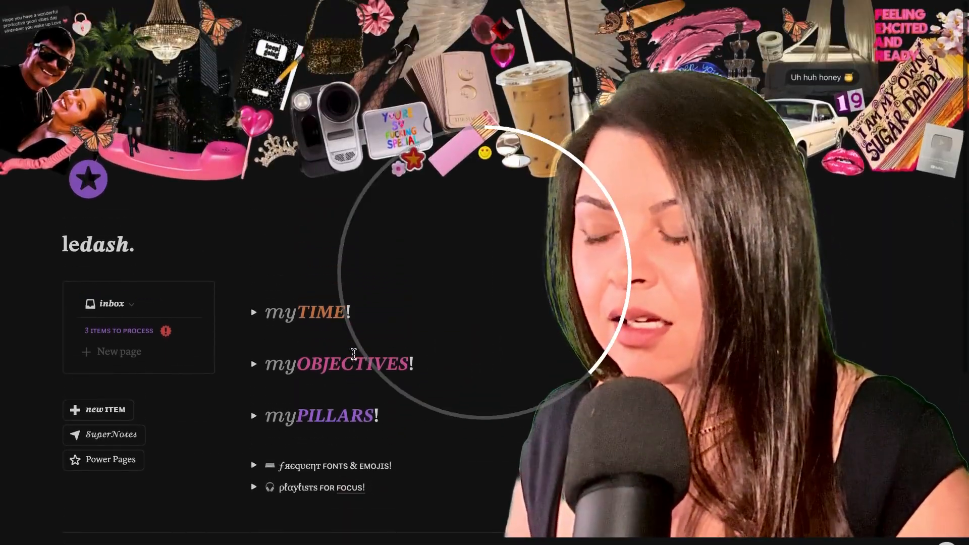
scroll(353, 354, "down", 1)
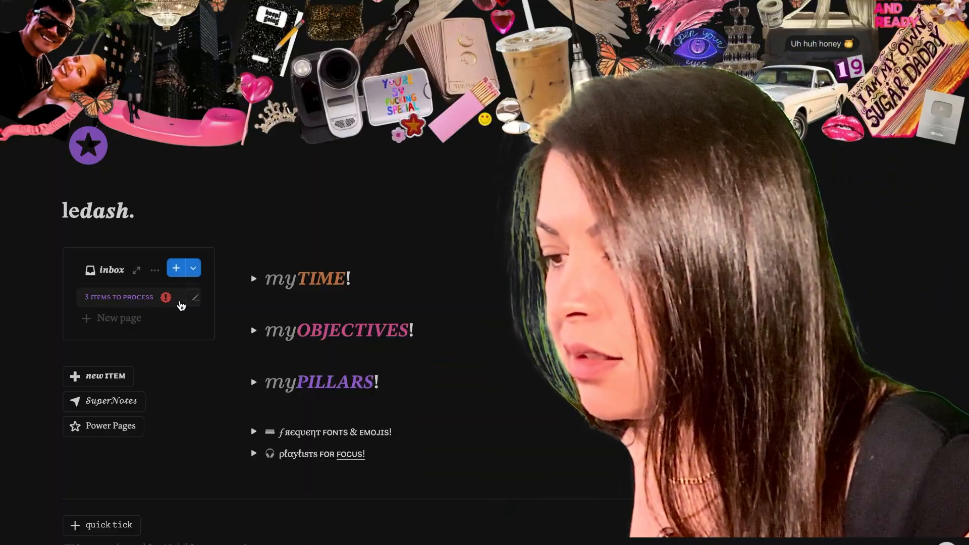
left_click(180, 305)
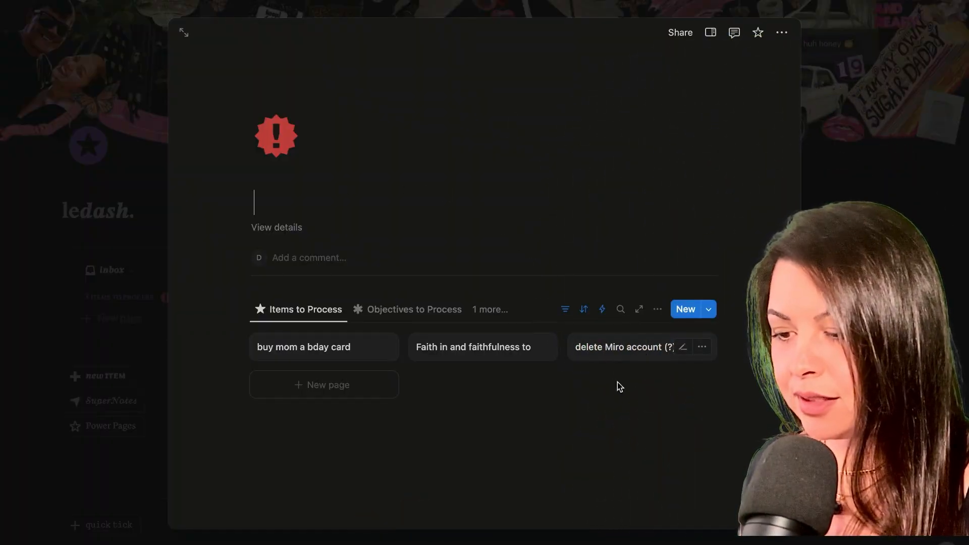
left_click(641, 357)
Step: Apply the Task template to the "delete Miro account (?)" item, and collapse and re-expand its Process Item group
scroll(640, 355, "down", 4)
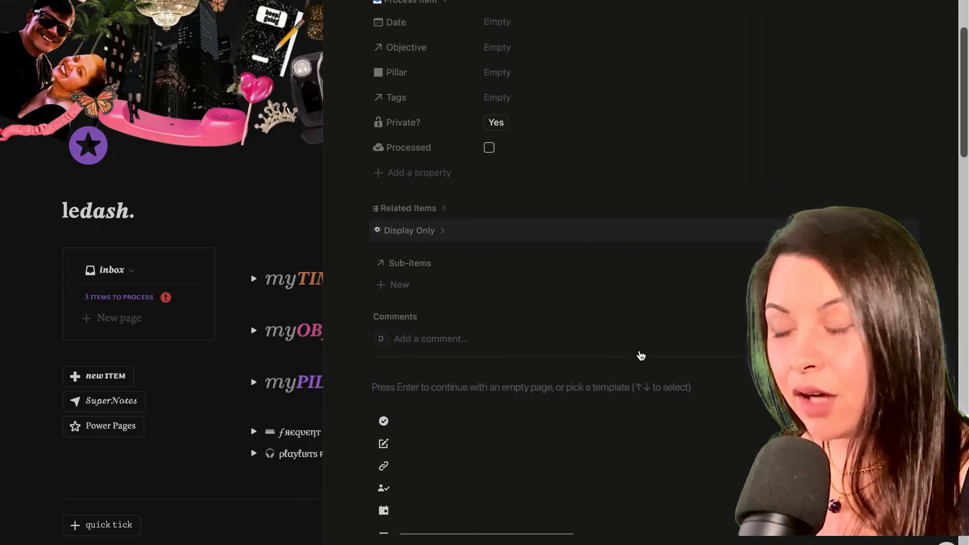
scroll(641, 355, "down", 1)
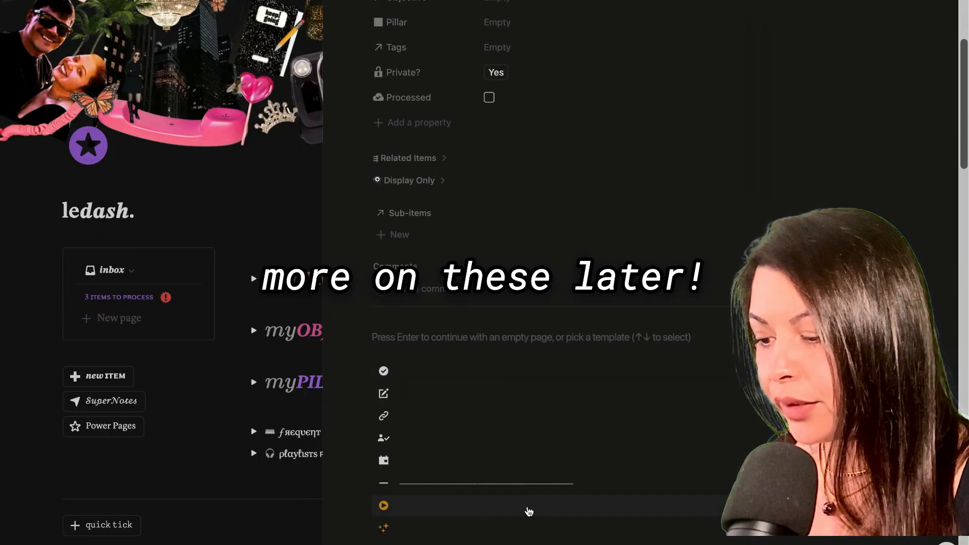
scroll(520, 478, "down", 5)
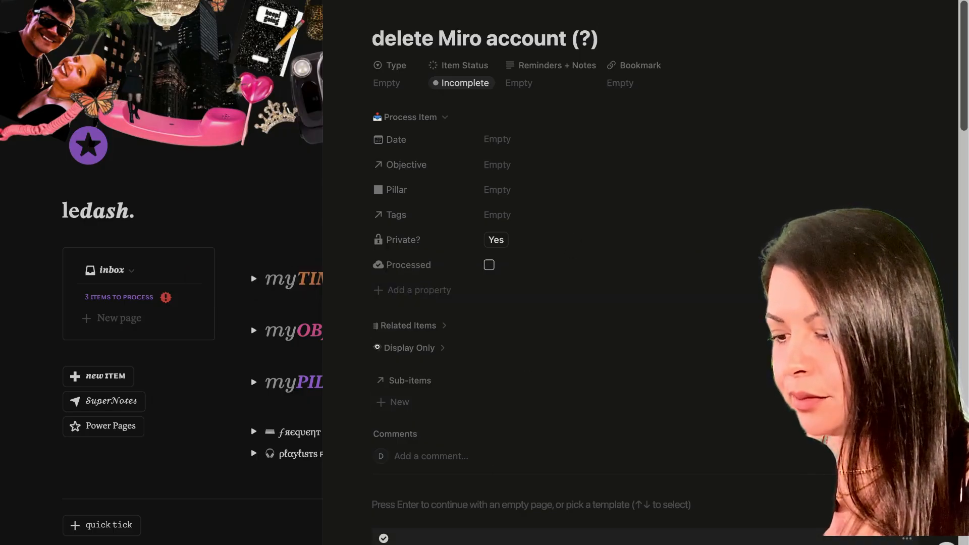
key("Return")
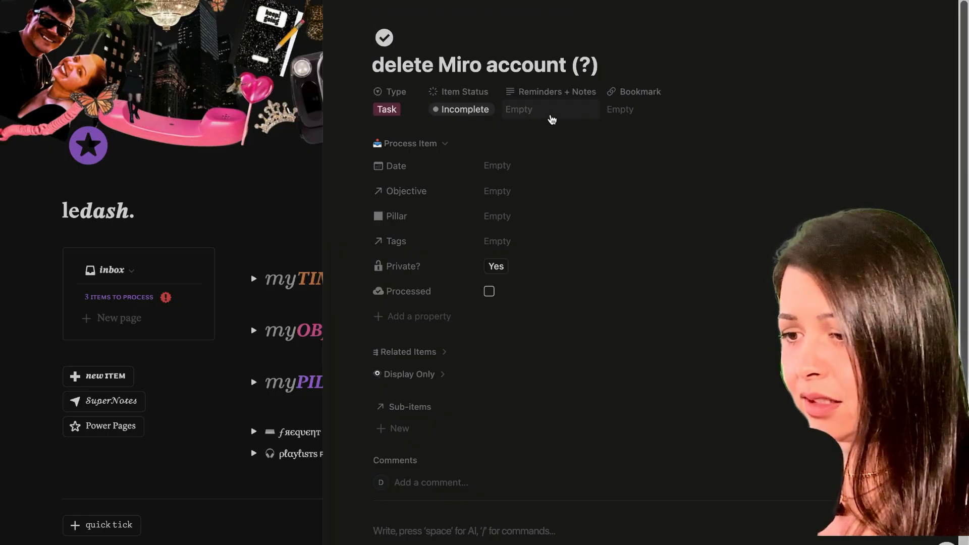
left_click(430, 147)
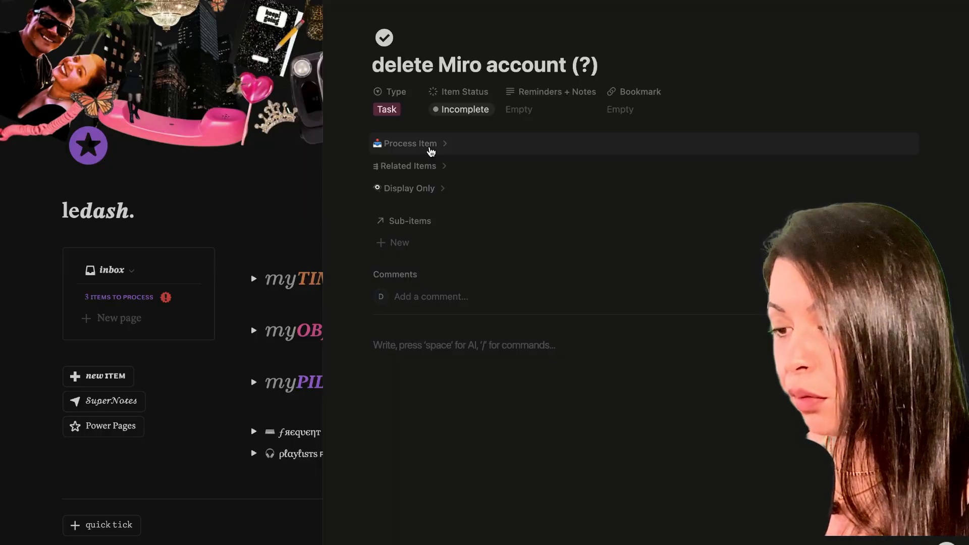
left_click(430, 146)
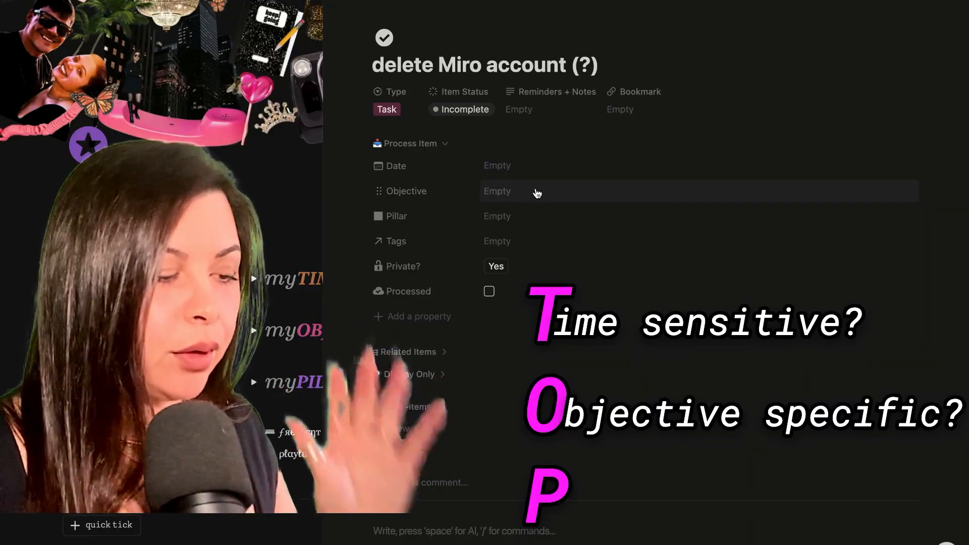
Step: Assign the life mx pillar to the "delete Miro account (?)" task and mark it as processed
left_click(532, 217)
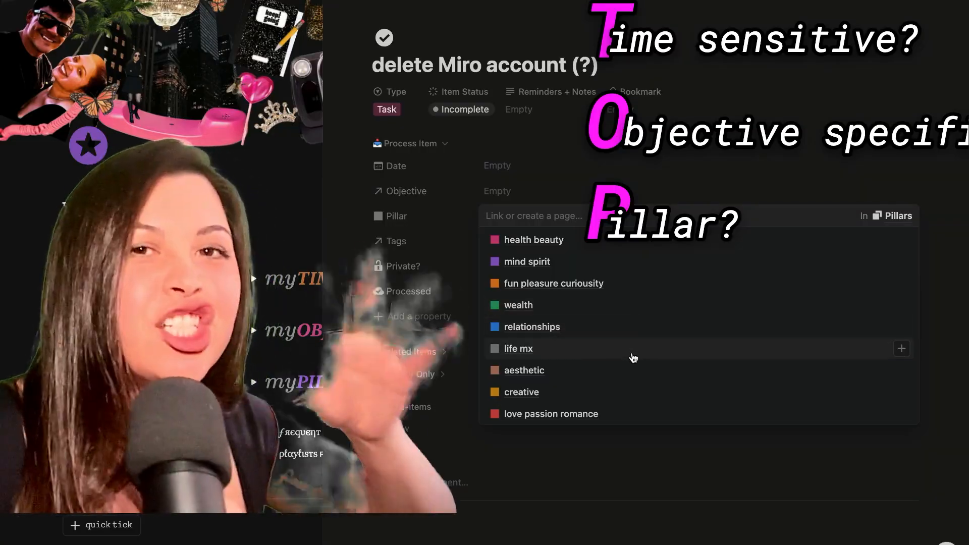
left_click(633, 357)
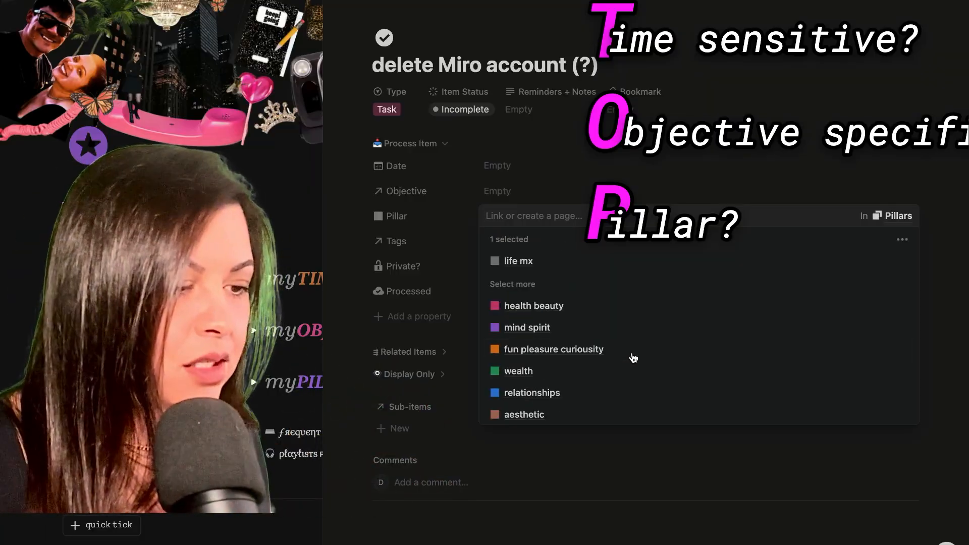
left_click(756, 185)
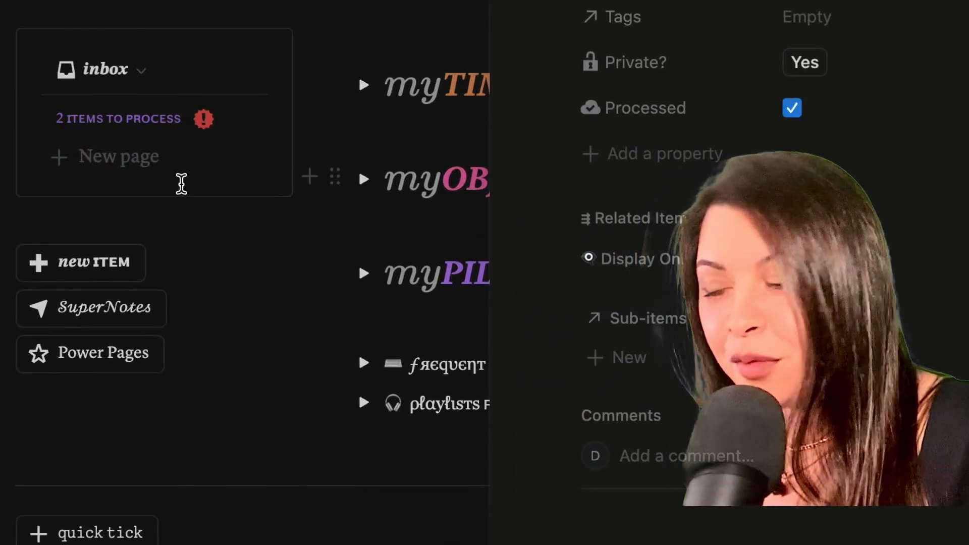
left_click(110, 186)
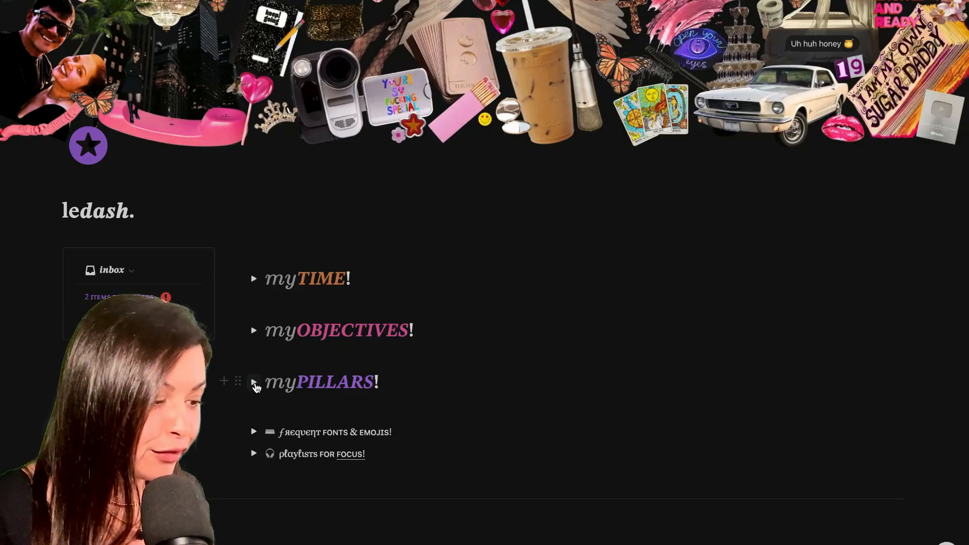
Step: Expand the myPILLARS section and look through its life progress bar and pillar cards
left_click(255, 384)
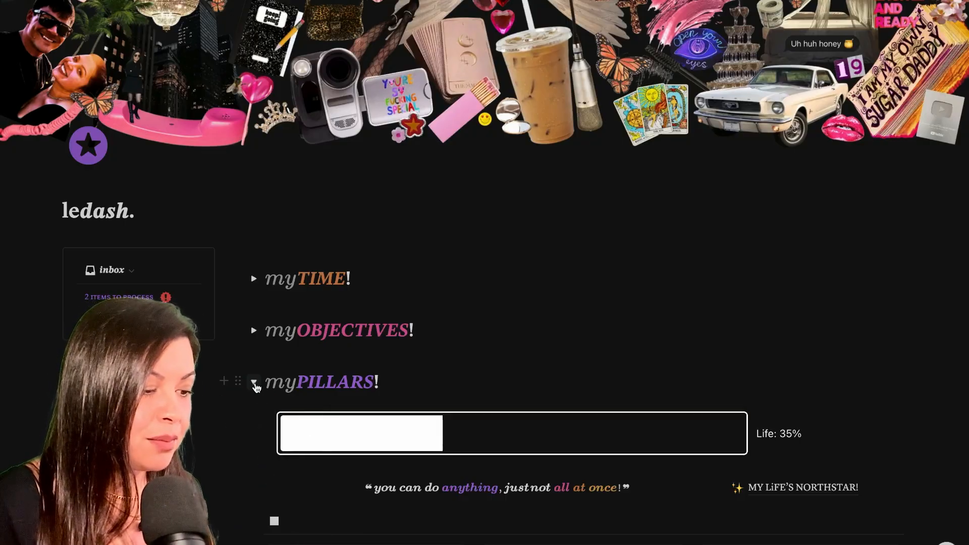
scroll(255, 383, "down", 5)
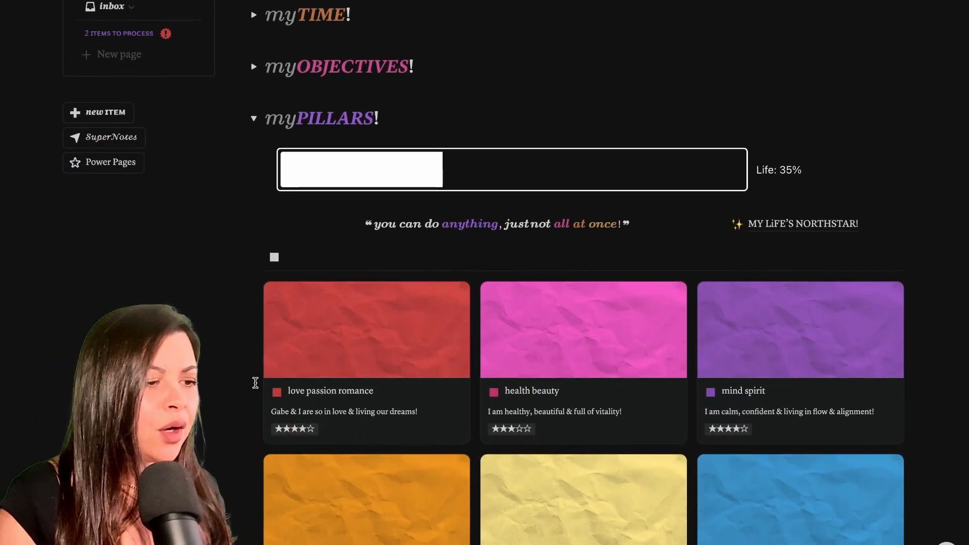
scroll(255, 383, "down", 2)
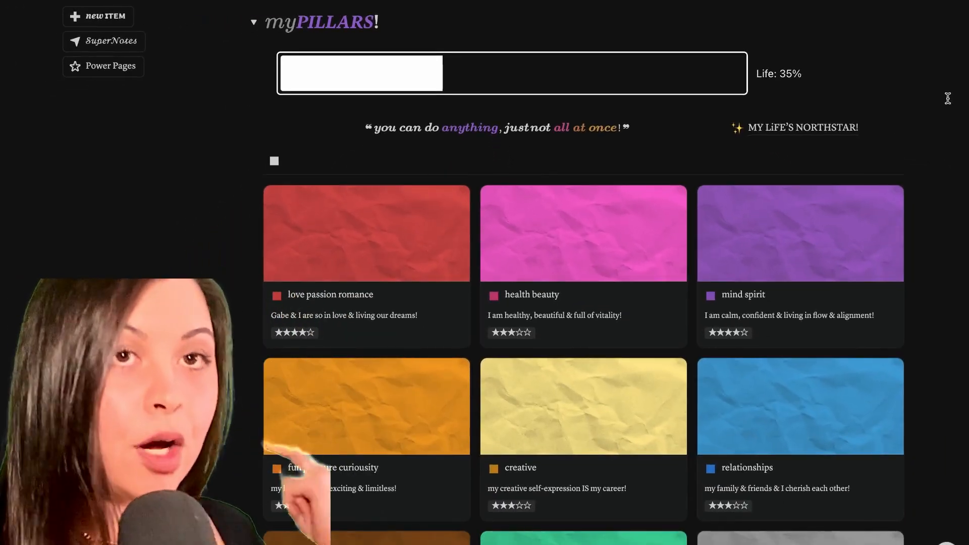
Step: Choose four stars as the Satisfaction rating on the mind spirit pillar card
scroll(948, 98, "down", 3)
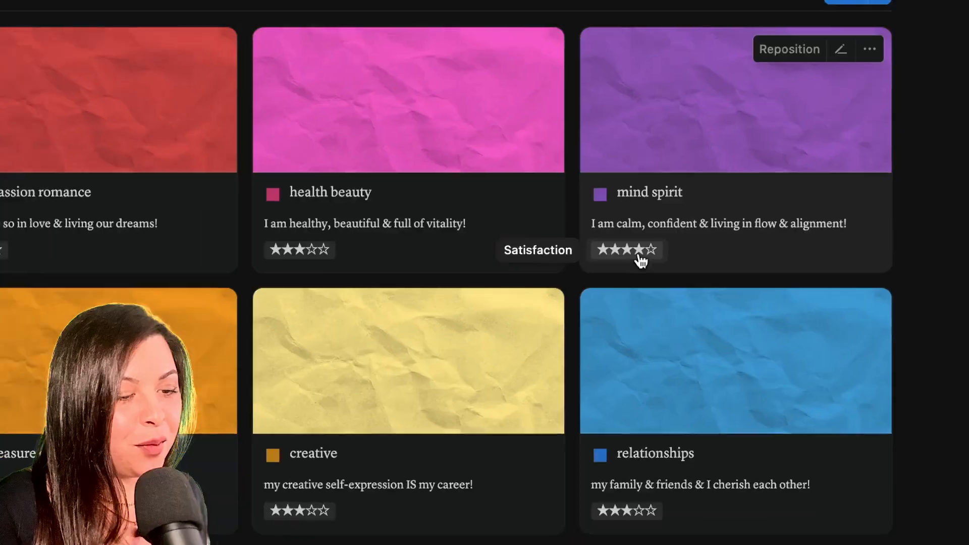
left_click(444, 385)
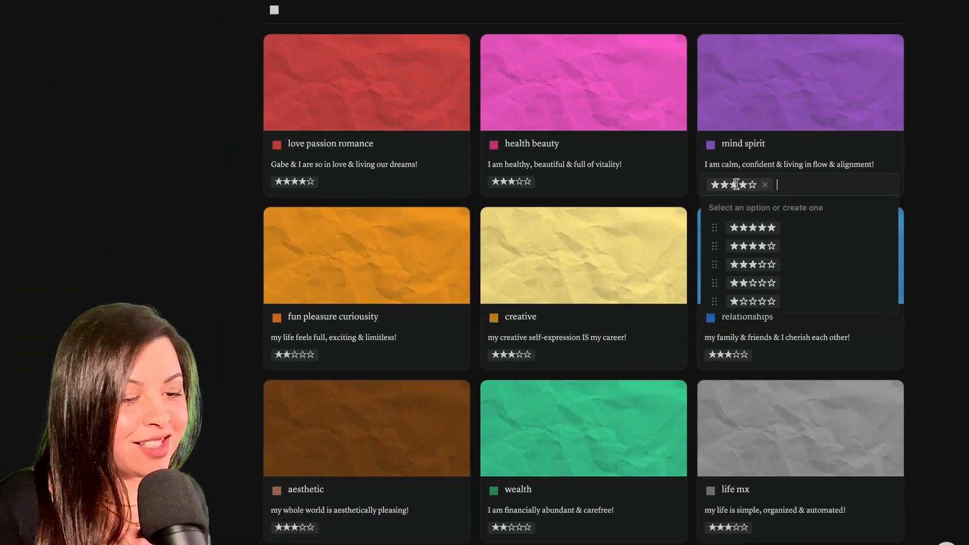
left_click(759, 248)
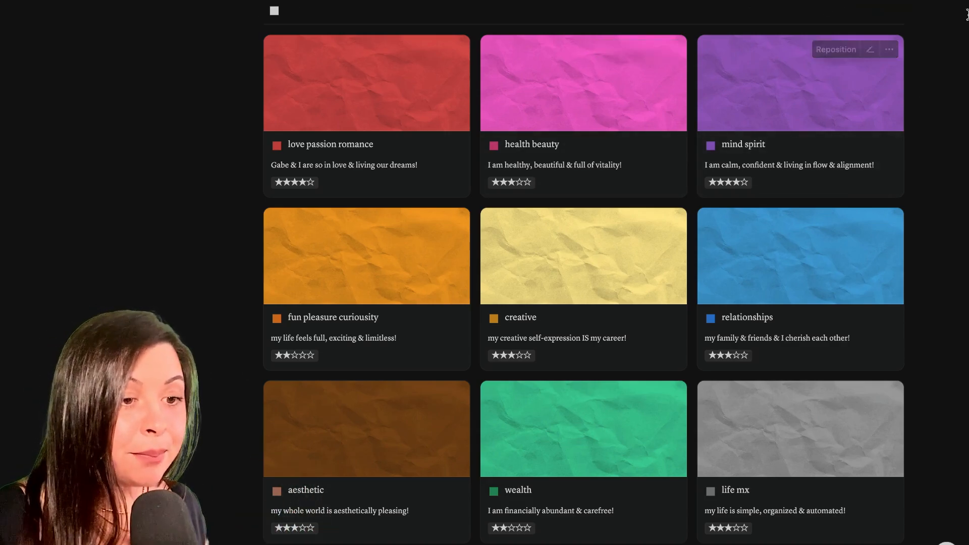
Step: Open the health beauty pillar page and read its vision statement, meaning list and ideas on how to get it done
left_click(895, 11)
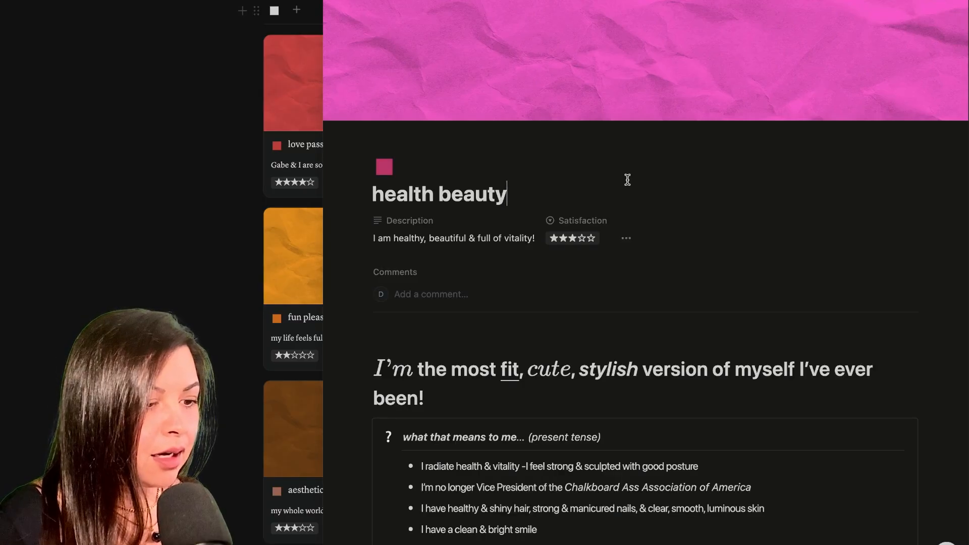
scroll(627, 180, "down", 3)
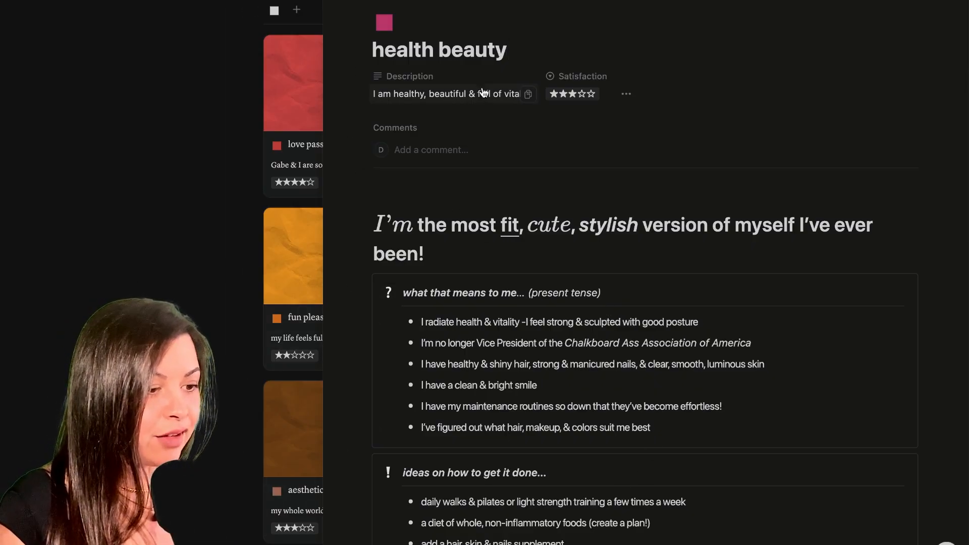
scroll(564, 446, "down", 2)
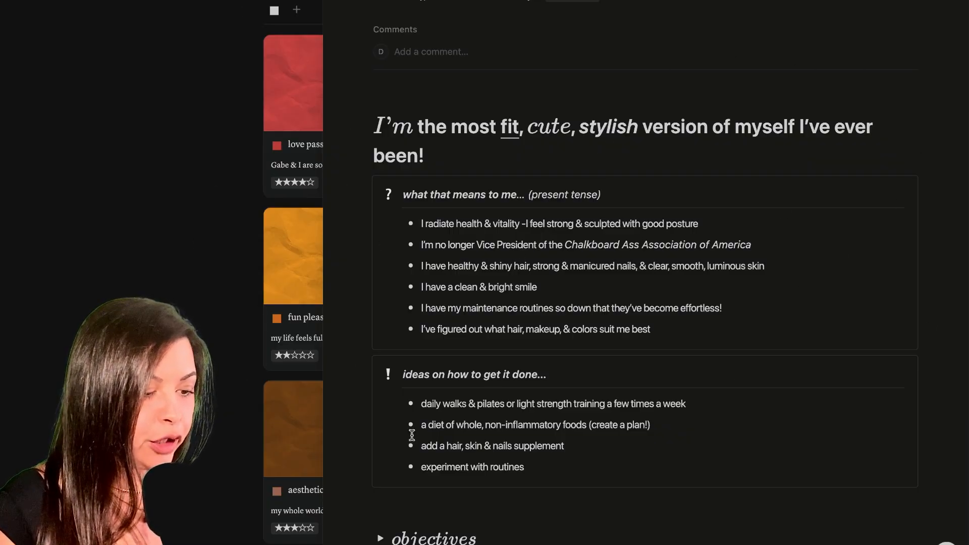
scroll(615, 375, "down", 6)
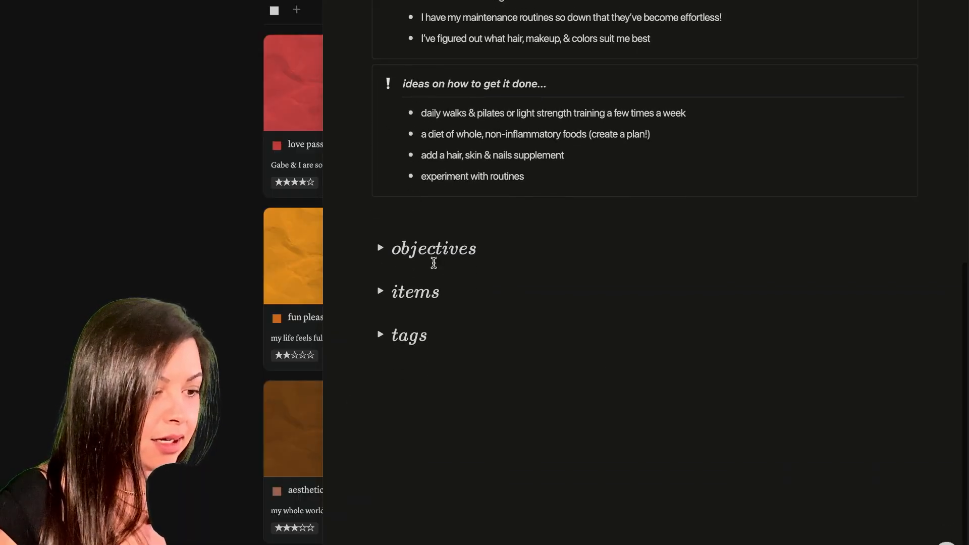
Step: Expand the items section to examine its Super Note group, and collapse both again
left_click(380, 292)
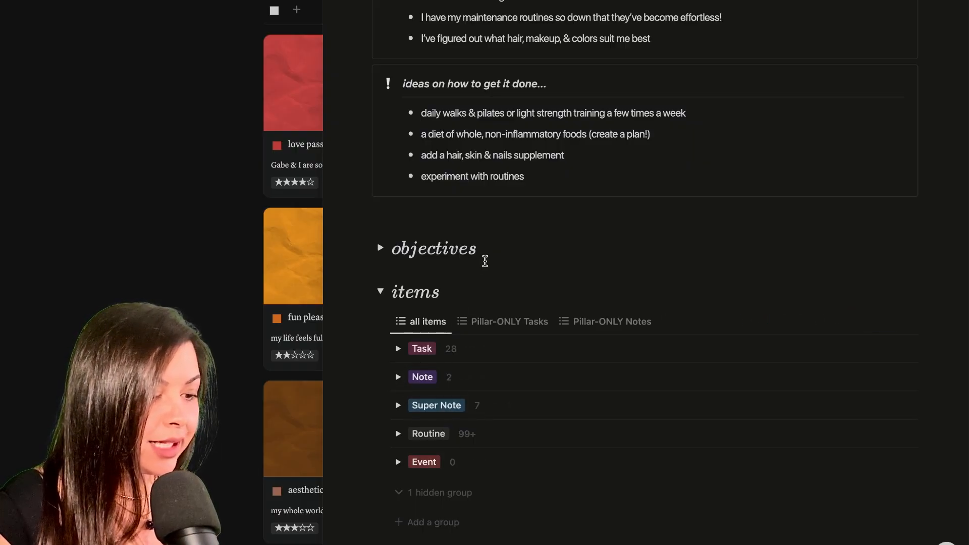
scroll(403, 358, "down", 1)
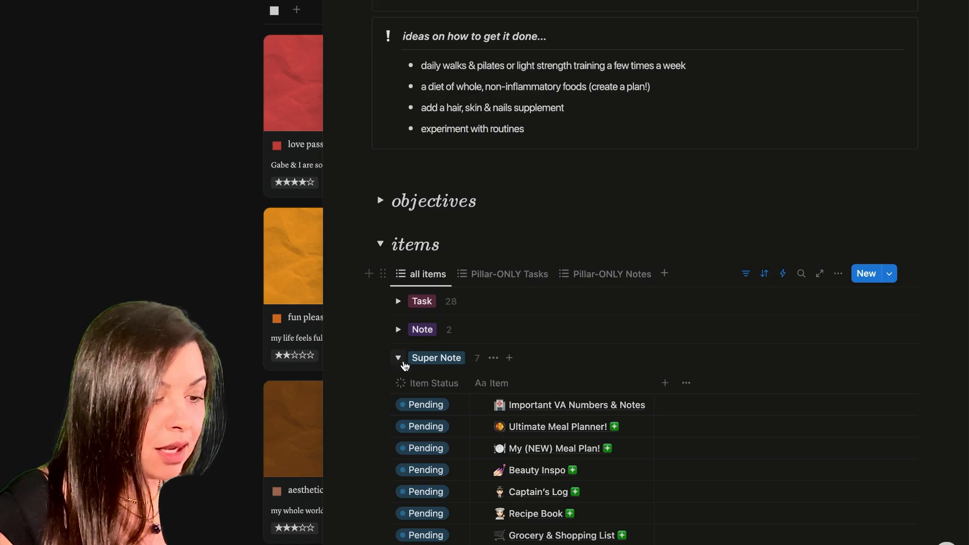
scroll(544, 351, "down", 2)
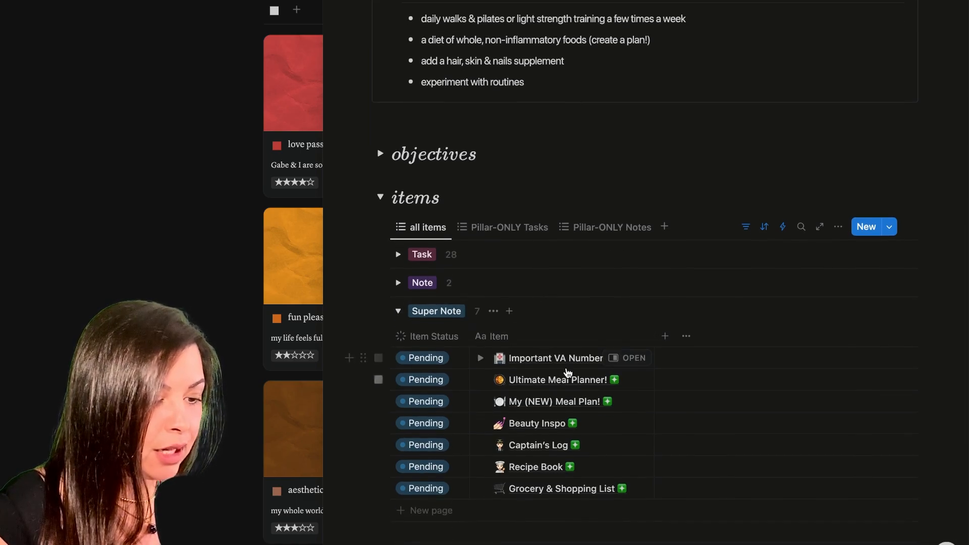
left_click(398, 310)
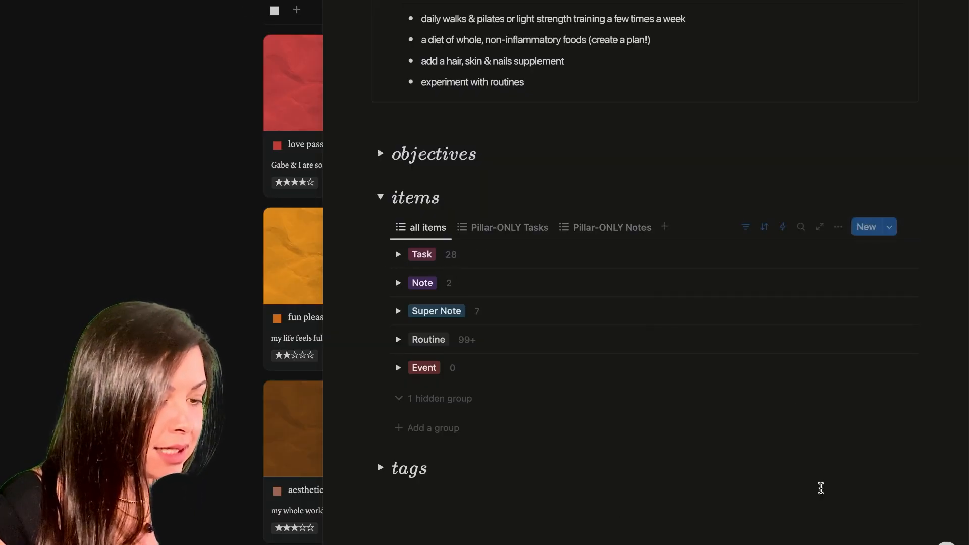
left_click(381, 198)
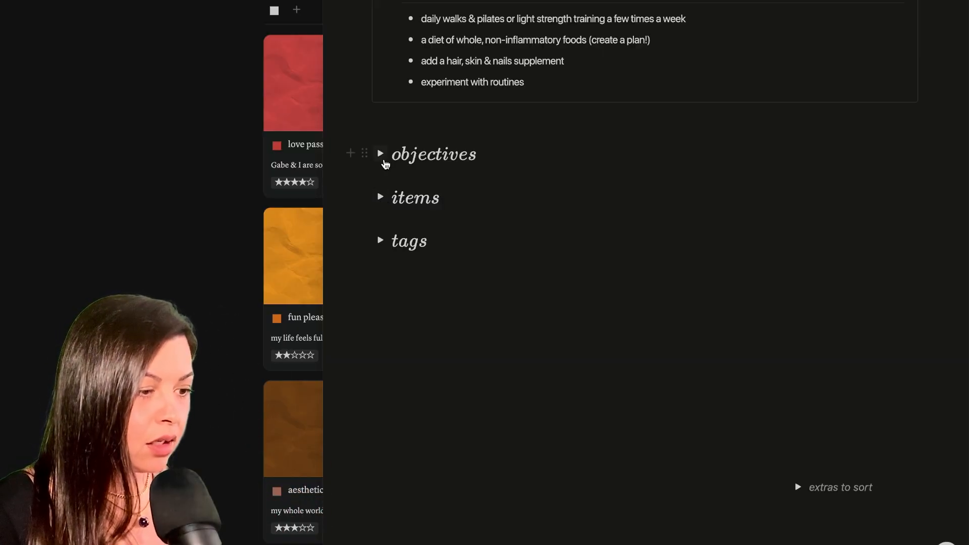
Step: View the objectives section's status groups and review the whole health beauty page again
left_click(381, 154)
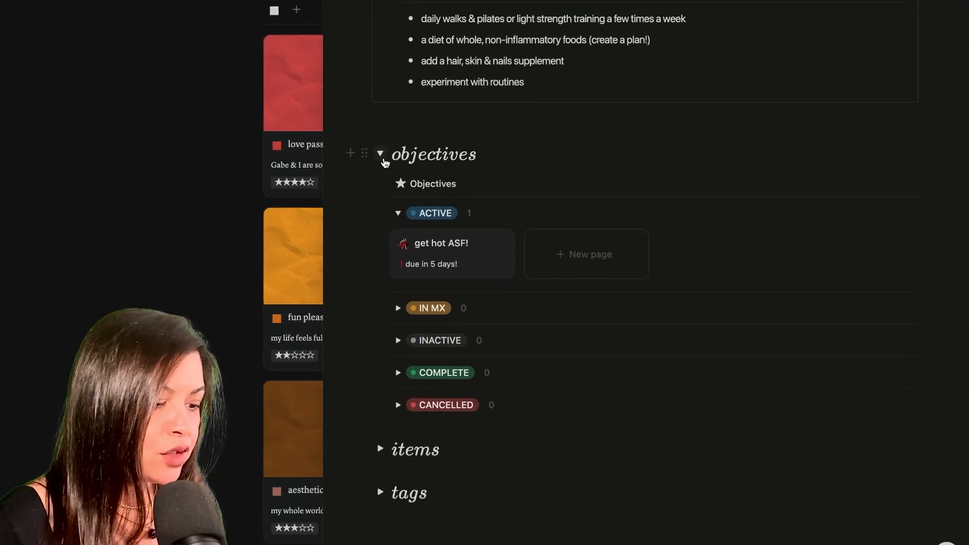
scroll(387, 163, "up", 10)
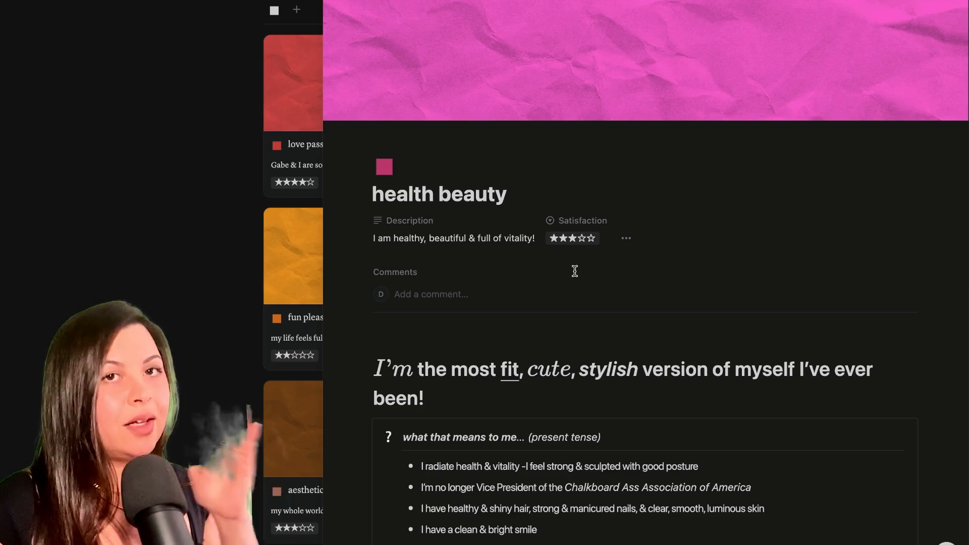
scroll(575, 271, "down", 12)
scroll(574, 271, "up", 6)
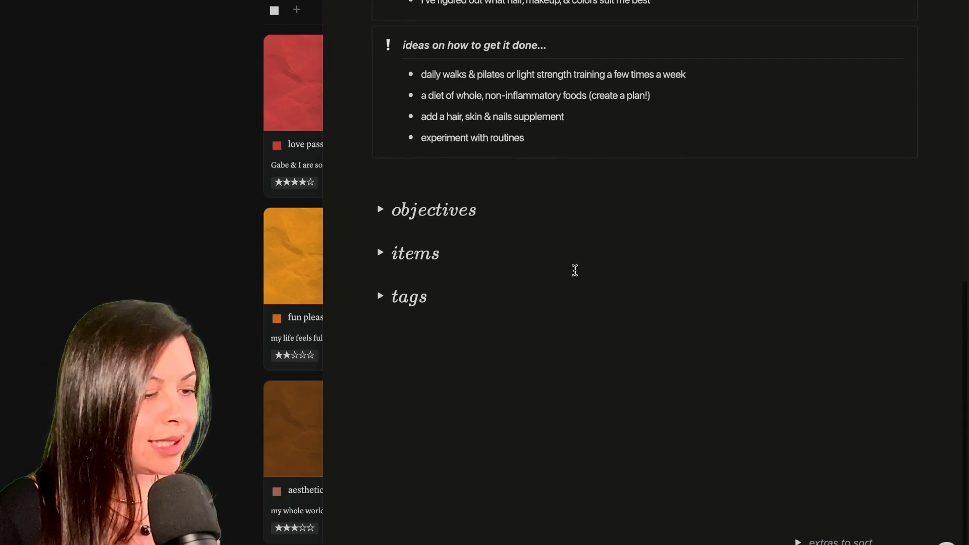
scroll(575, 271, "down", 3)
scroll(575, 271, "up", 5)
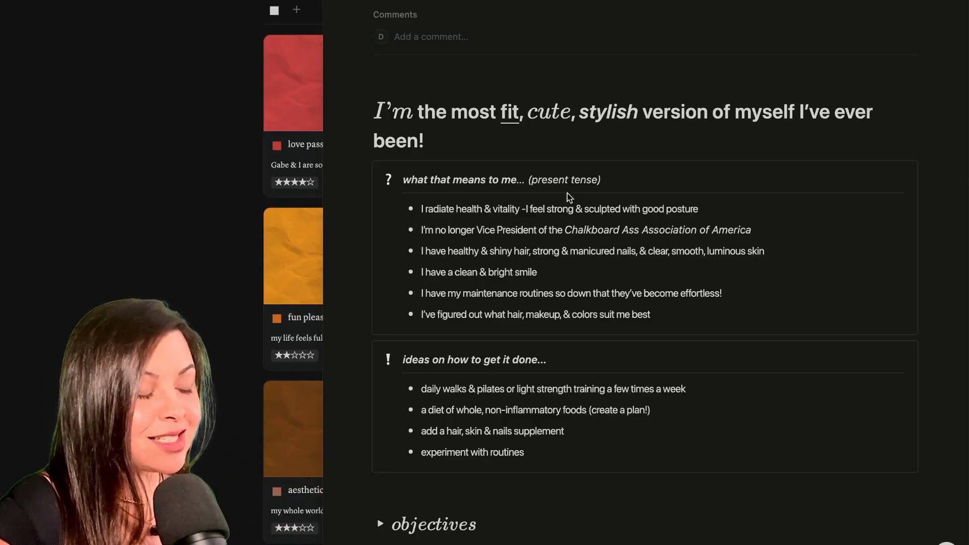
scroll(468, 156, "up", 5)
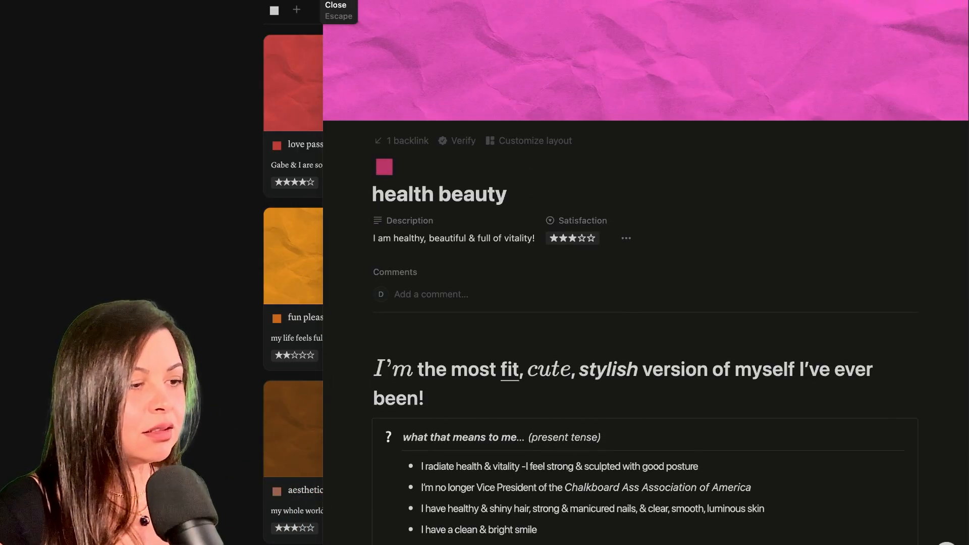
Step: Close the health beauty page and collapse the myPILLARS section
key("Escape")
scroll(461, 306, "up", 4)
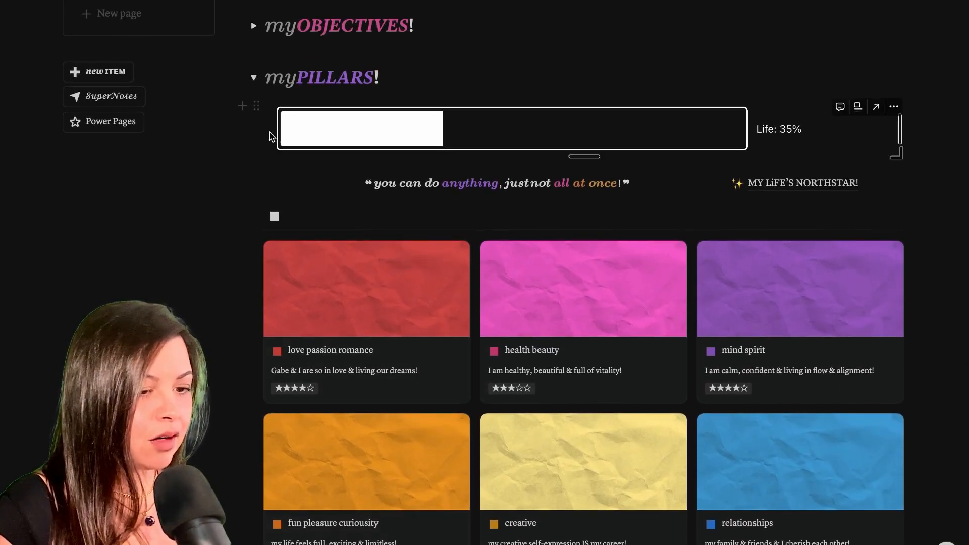
left_click(254, 78)
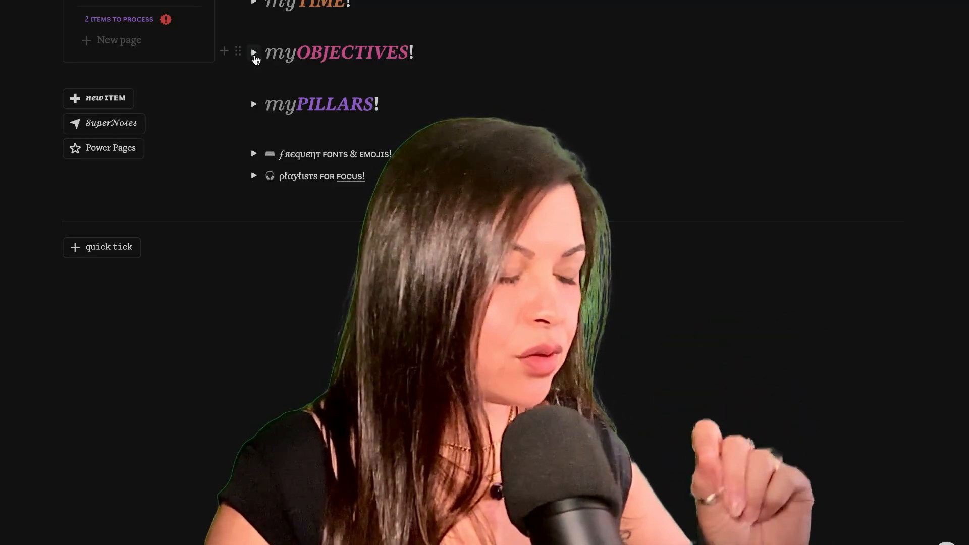
Step: Expand the myOBJECTIVES section, examine its IN MX group and collapse that group again
left_click(254, 54)
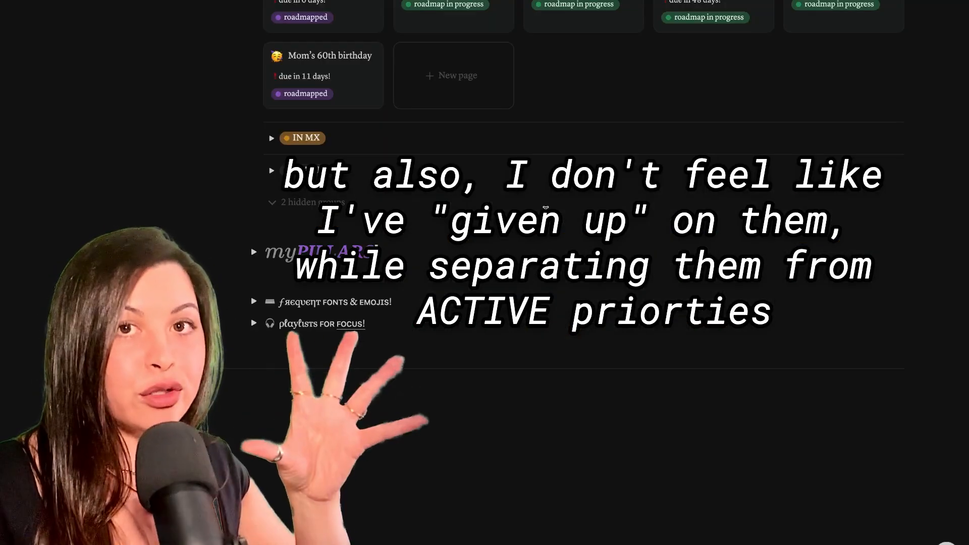
scroll(608, 294, "up", 4)
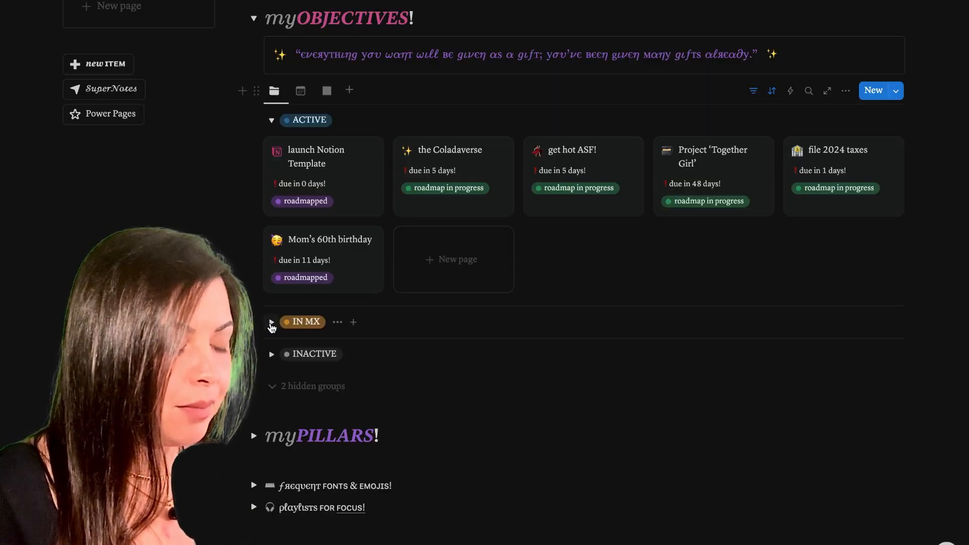
left_click(271, 322)
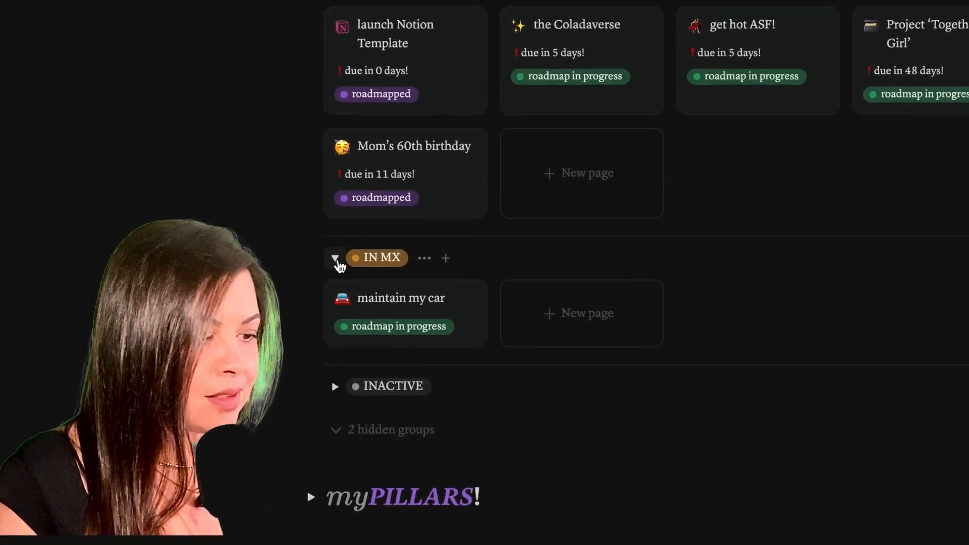
left_click(272, 322)
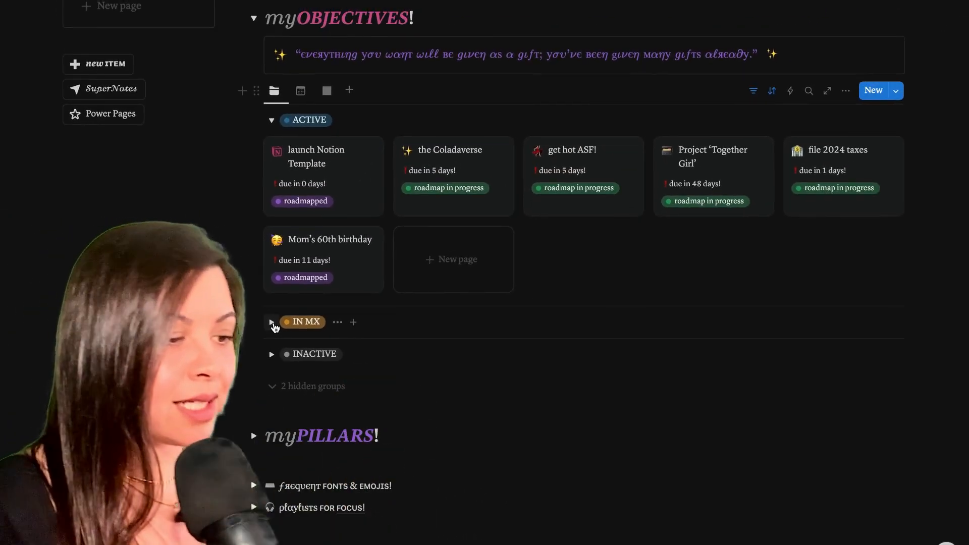
Step: Switch the objectives to the calendar view and look through March and April 2025
left_click(300, 90)
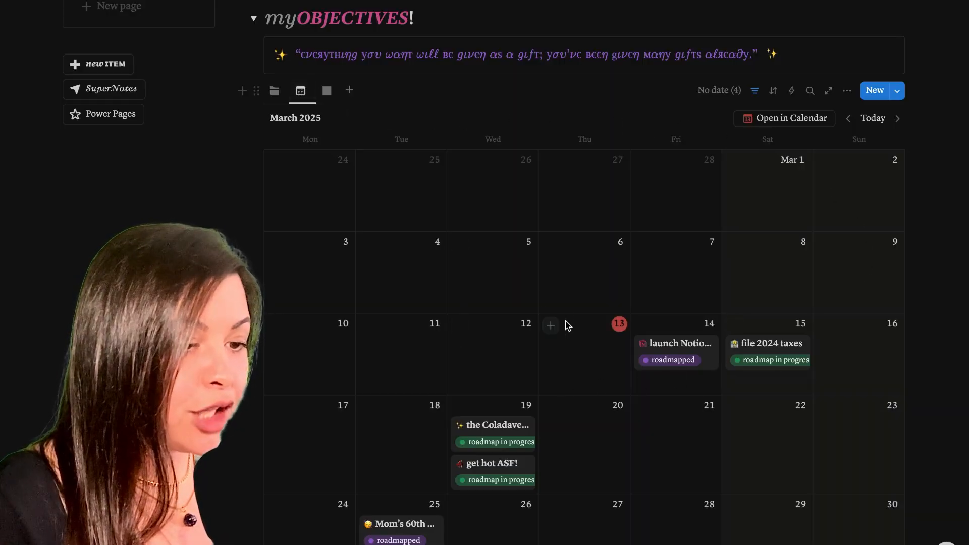
scroll(567, 326, "down", 5)
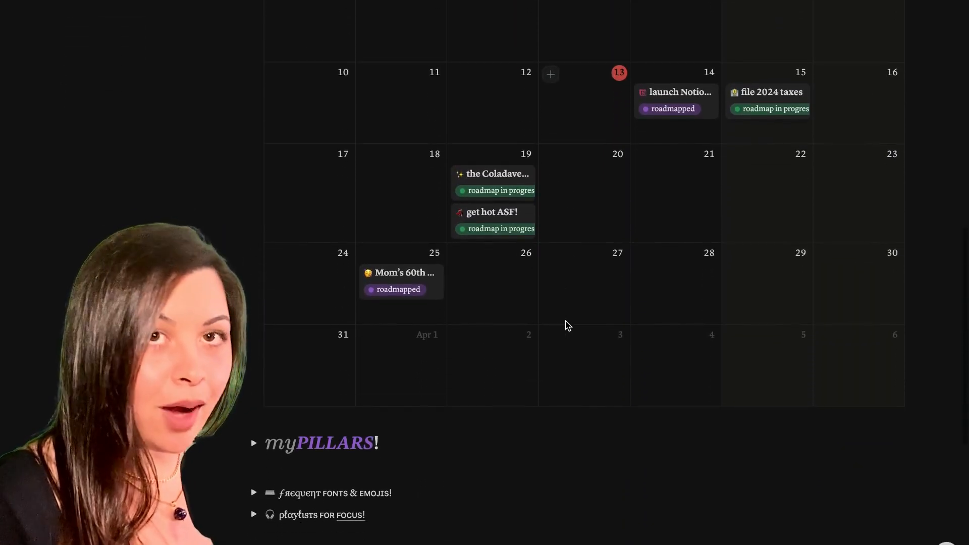
scroll(568, 325, "up", 1)
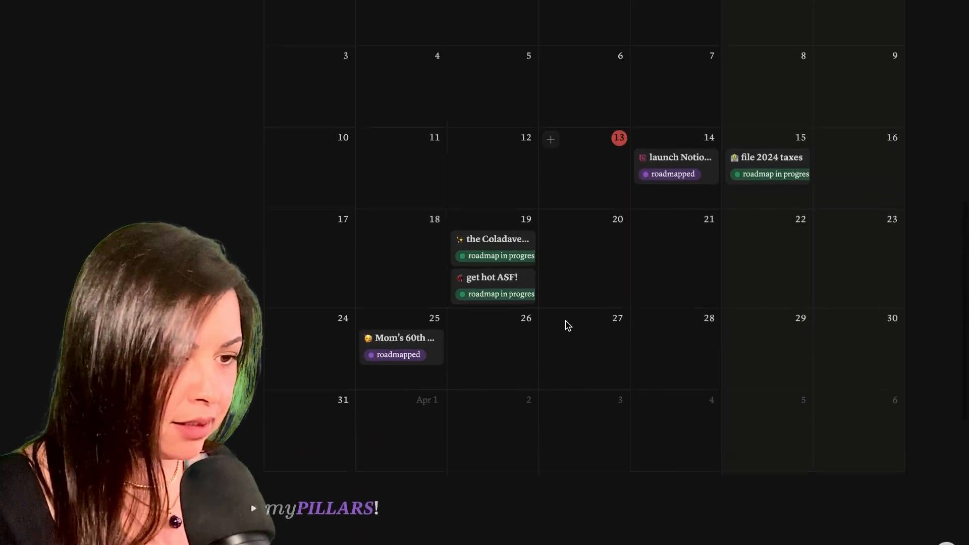
scroll(567, 325, "up", 4)
left_click(897, 126)
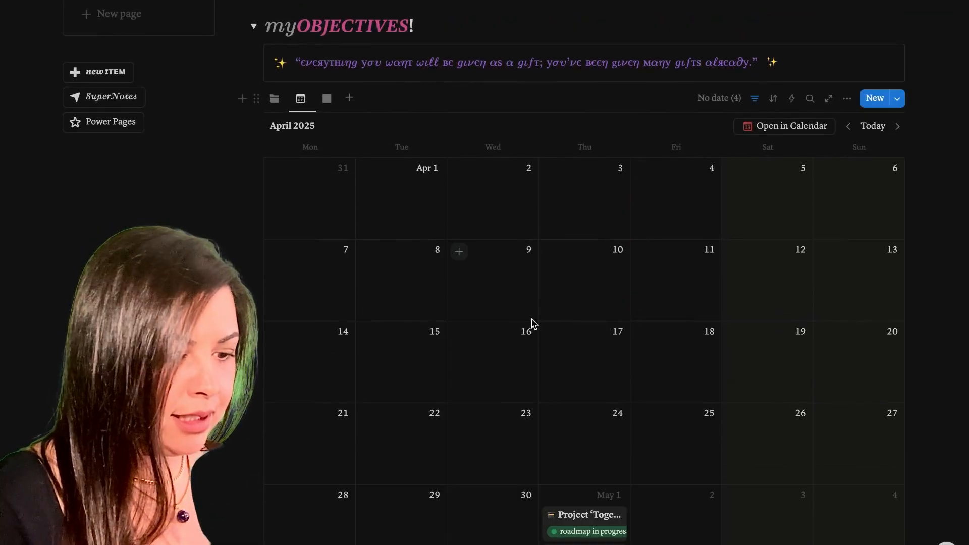
scroll(532, 323, "down", 2)
scroll(530, 317, "up", 3)
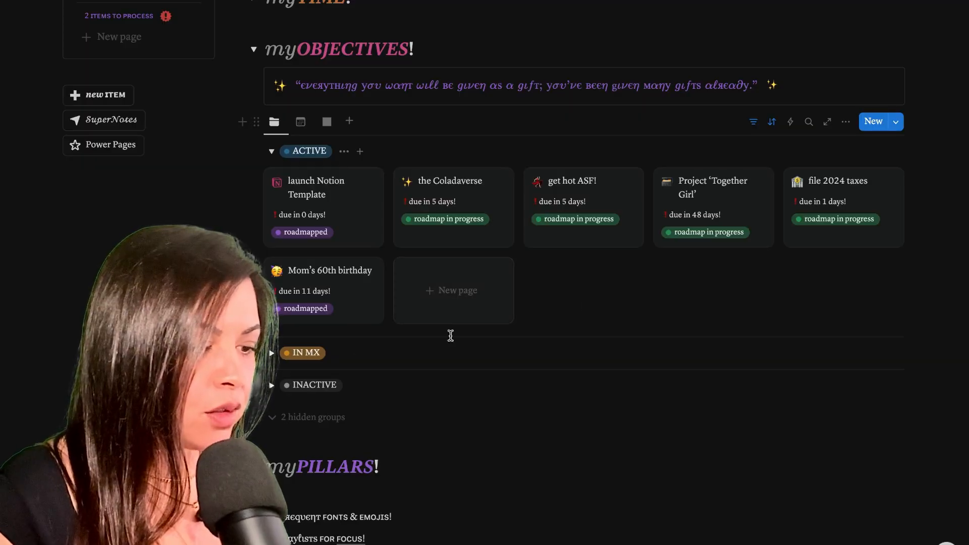
Step: Reveal the hidden objective groups, expand COMPLETE and open the 31st birthday objective
left_click(331, 423)
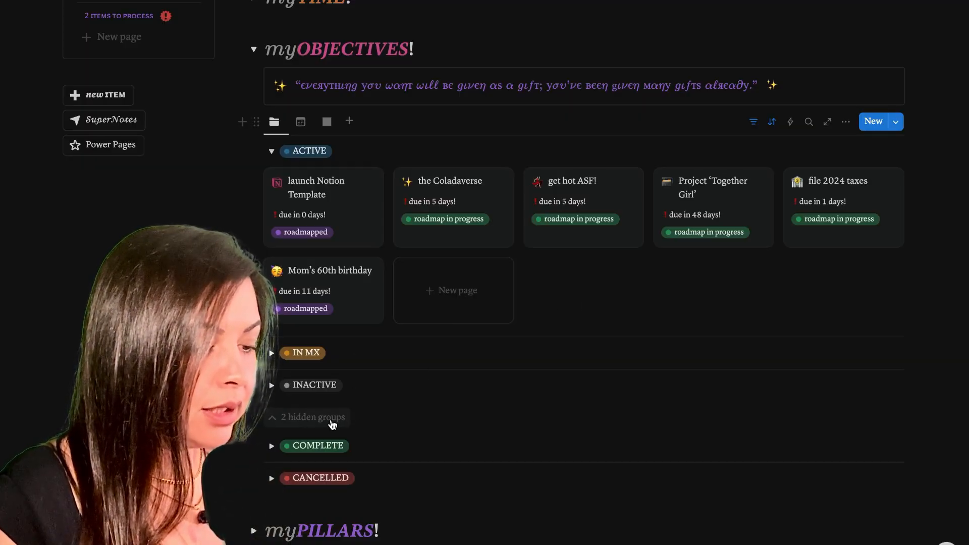
left_click(345, 447)
scroll(374, 451, "down", 1)
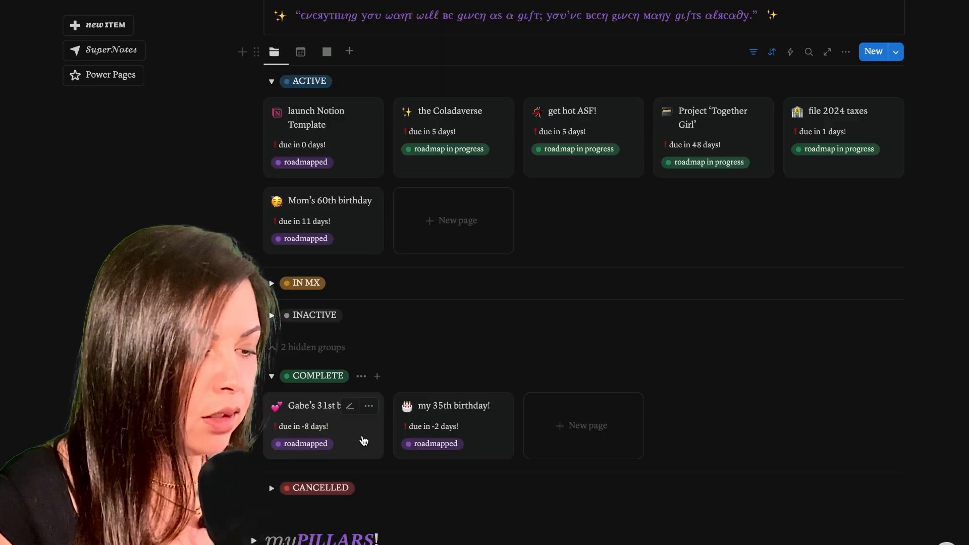
left_click(364, 441)
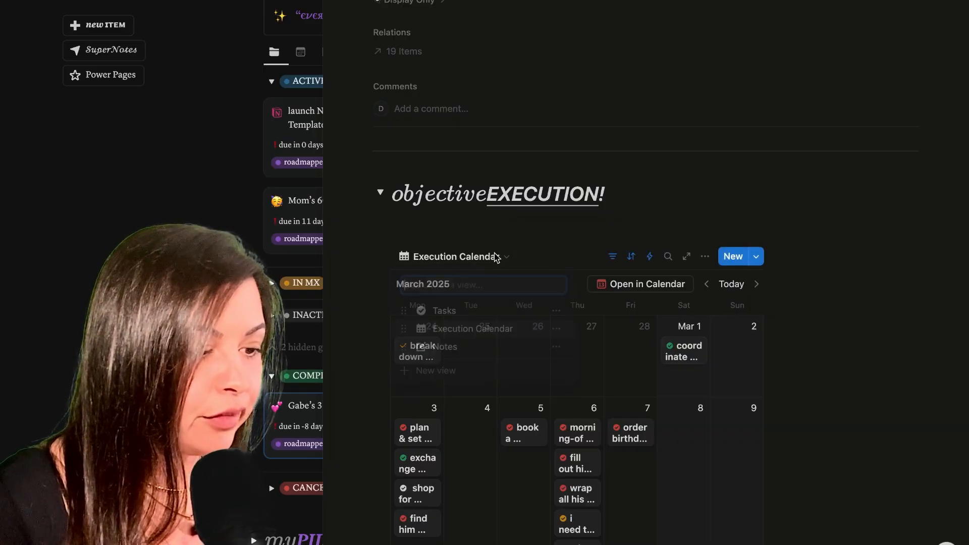
Step: Switch the objective's execution section to the Tasks view and read through the whole task list
left_click(444, 310)
scroll(539, 465, "down", 3)
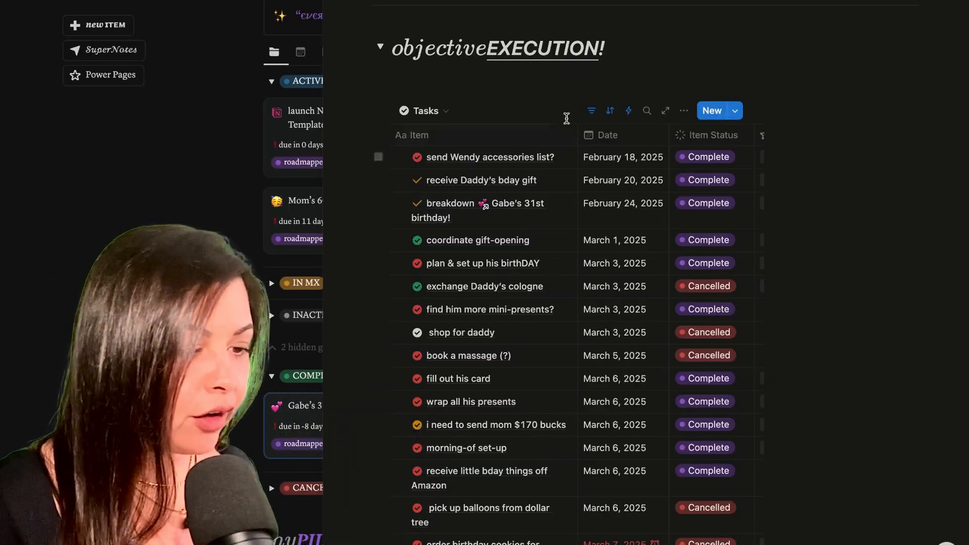
scroll(569, 350, "down", 3)
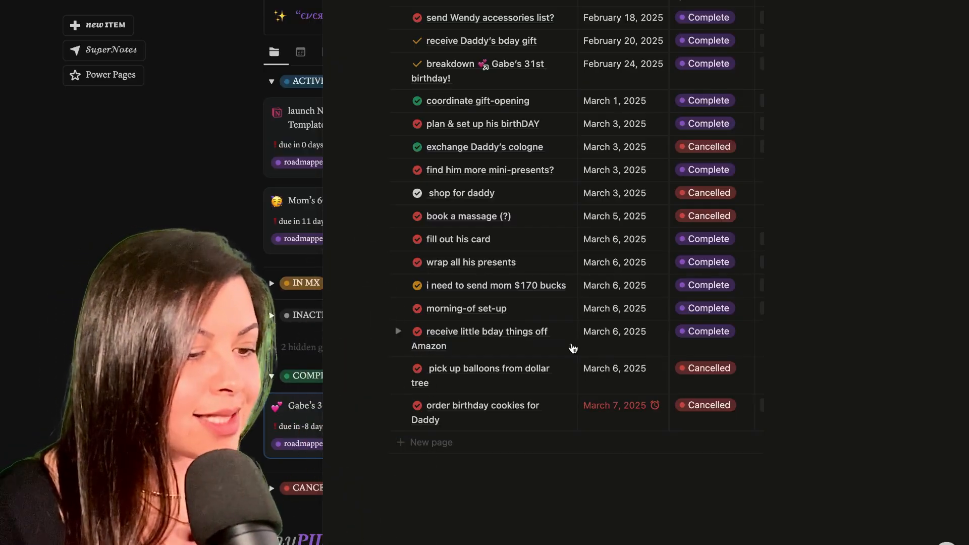
scroll(728, 193, "up", 3)
scroll(730, 196, "down", 2)
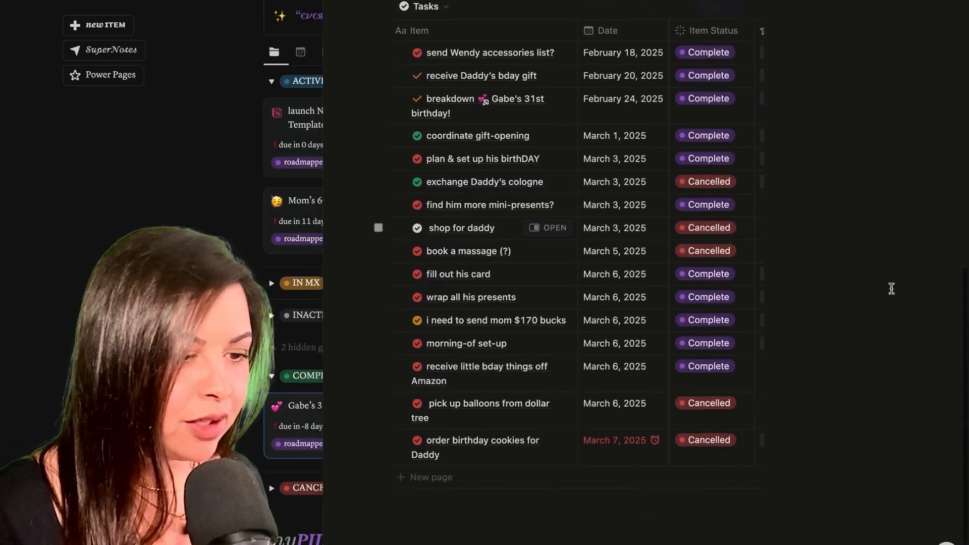
scroll(603, 426, "up", 5)
scroll(605, 428, "down", 2)
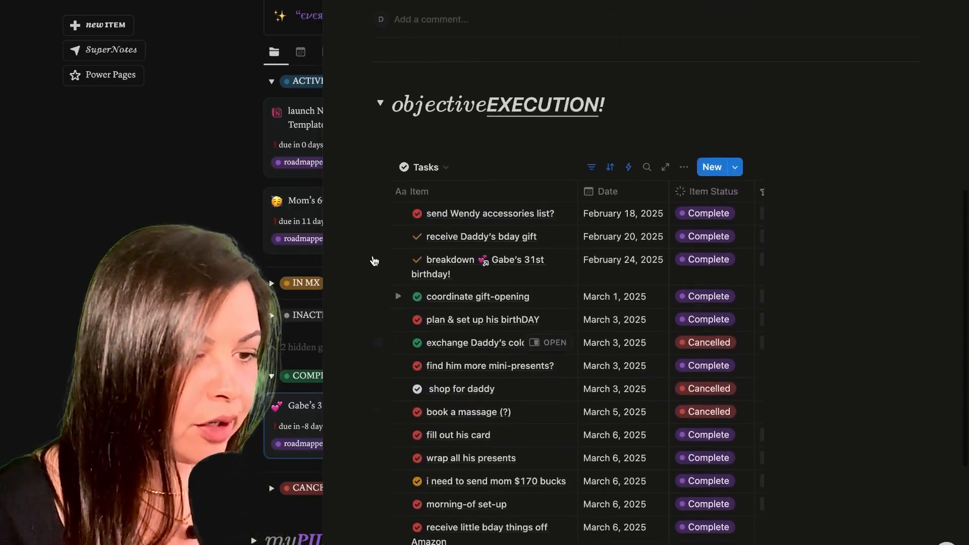
Step: View the birthday objective's Notes and its Execution Calendar, and close the objective page
left_click(419, 168)
left_click(443, 261)
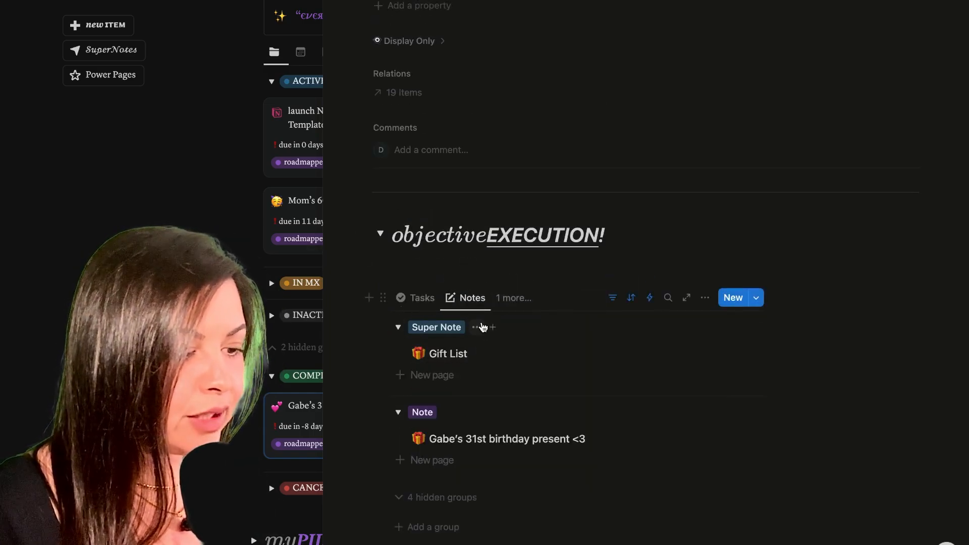
left_click(513, 299)
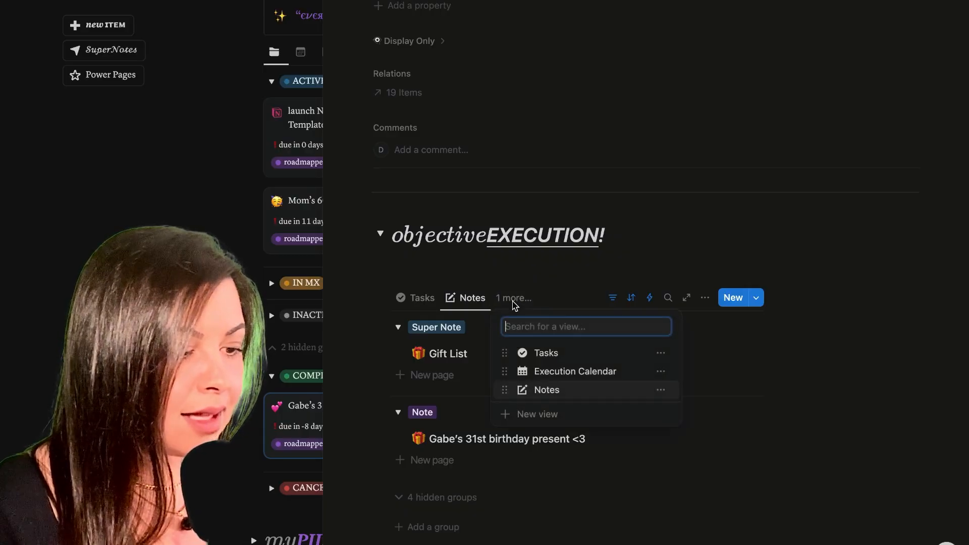
left_click(554, 371)
scroll(555, 371, "down", 5)
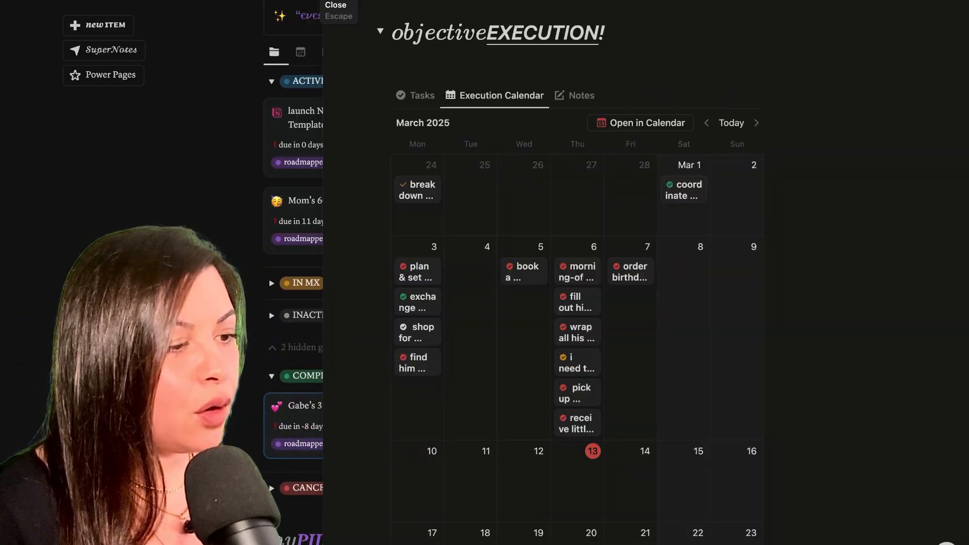
key("Escape")
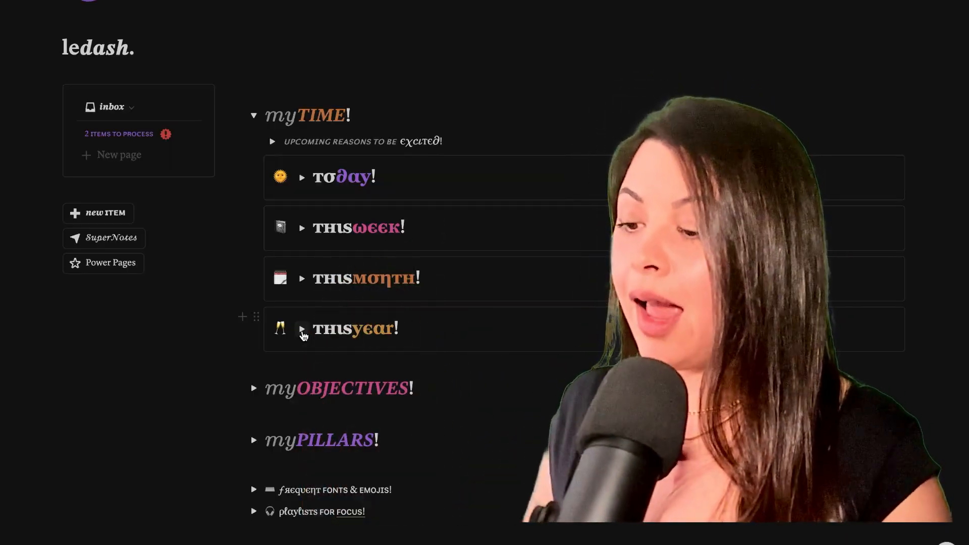
Step: Expand this year's section under myTIME and review its themes, mantras, top things to accomplish and seasonal lists
left_click(302, 329)
scroll(303, 333, "down", 6)
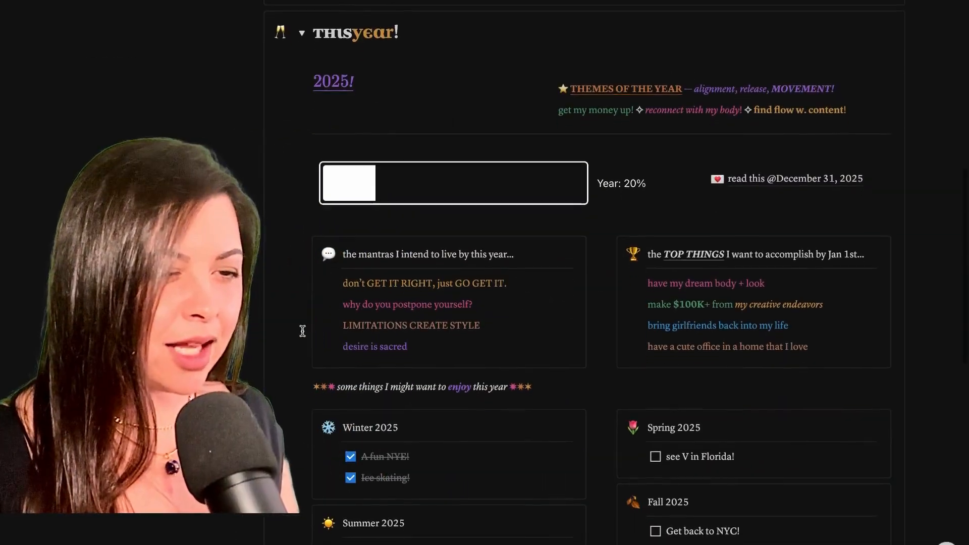
scroll(302, 331, "up", 1)
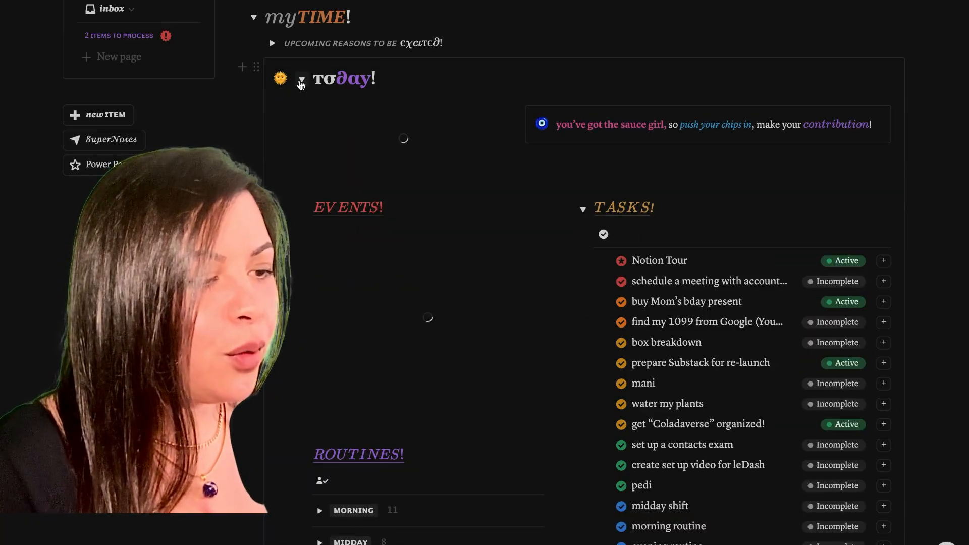
Step: Look through today's section, including its day progress bar, events calendar, tasks list and routines
scroll(299, 79, "down", 2)
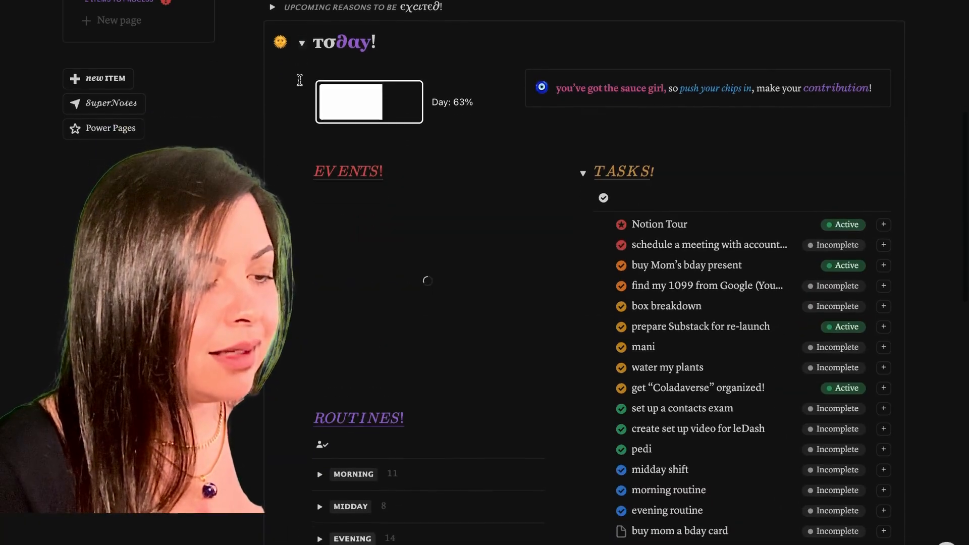
scroll(299, 79, "down", 1)
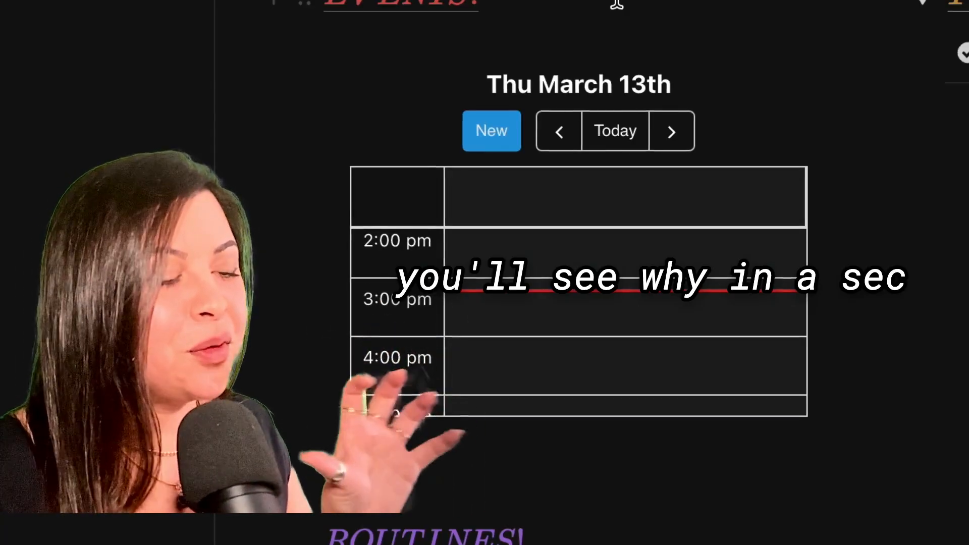
scroll(324, 130, "down", 5)
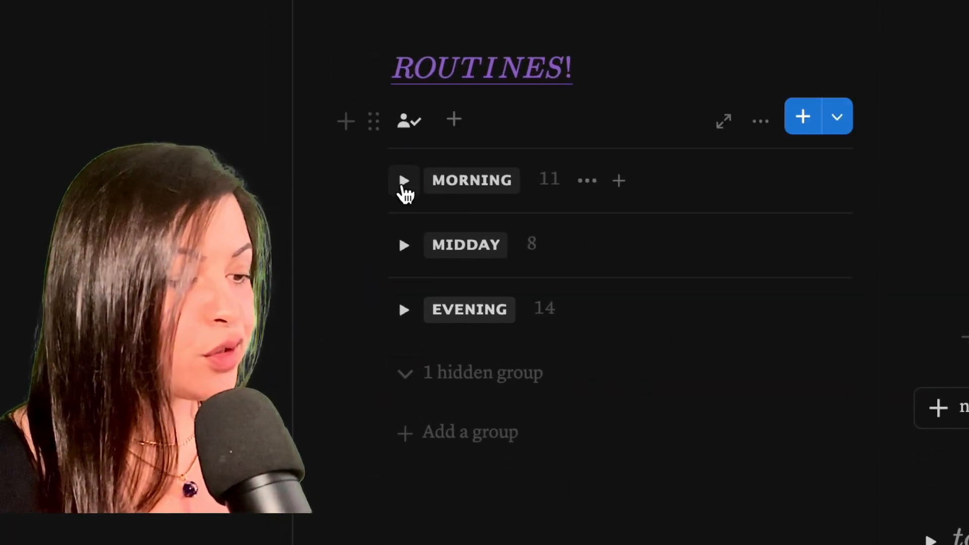
Step: Expand the MORNING group of today's routines and read through its list
left_click(404, 182)
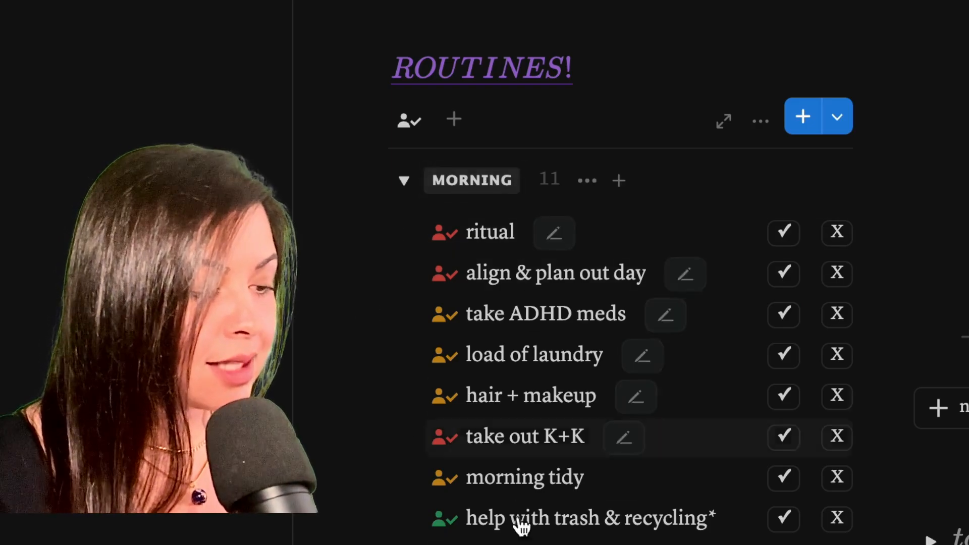
scroll(548, 540, "down", 4)
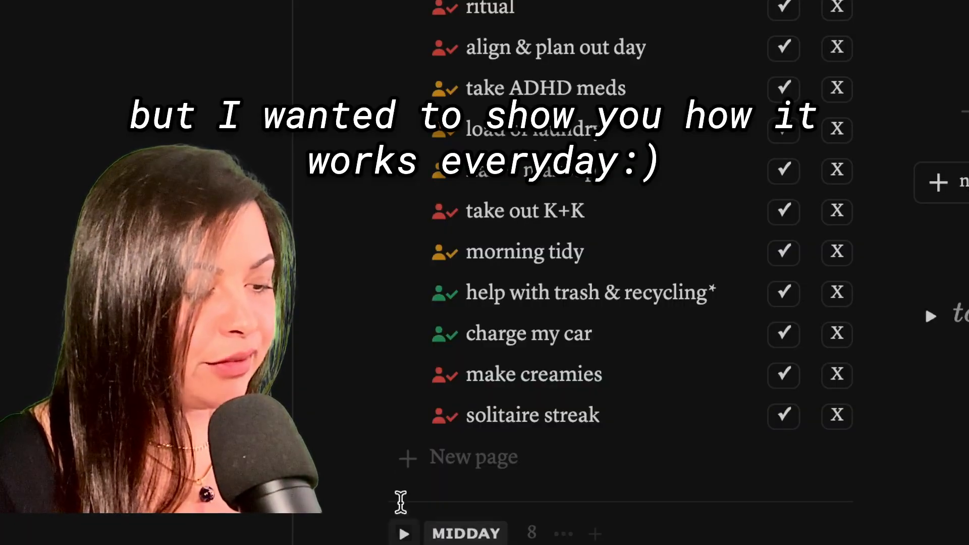
scroll(411, 353, "up", 3)
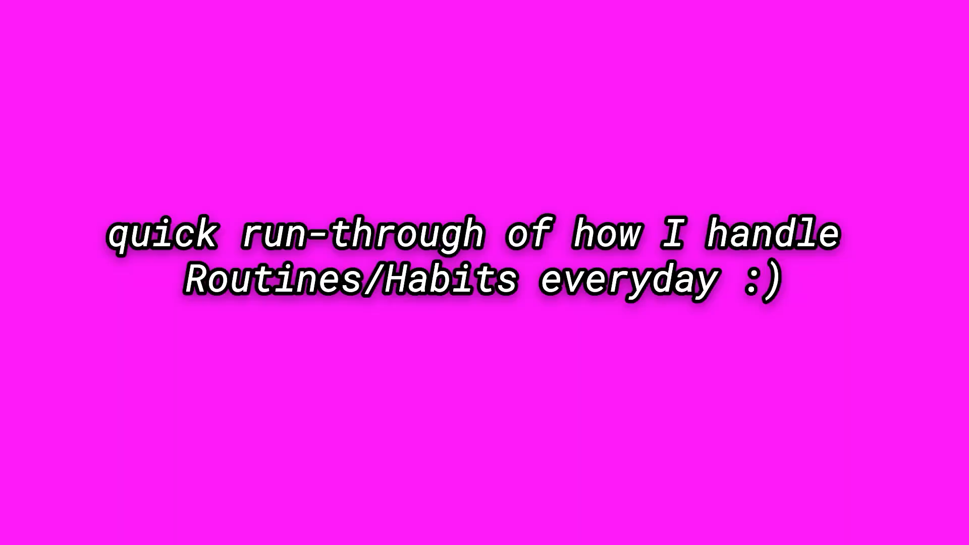
Step: Mark the morning routines align & plan out day, take ADHD meds and hair + makeup complete, and load of laundry cancelled
left_click(766, 180)
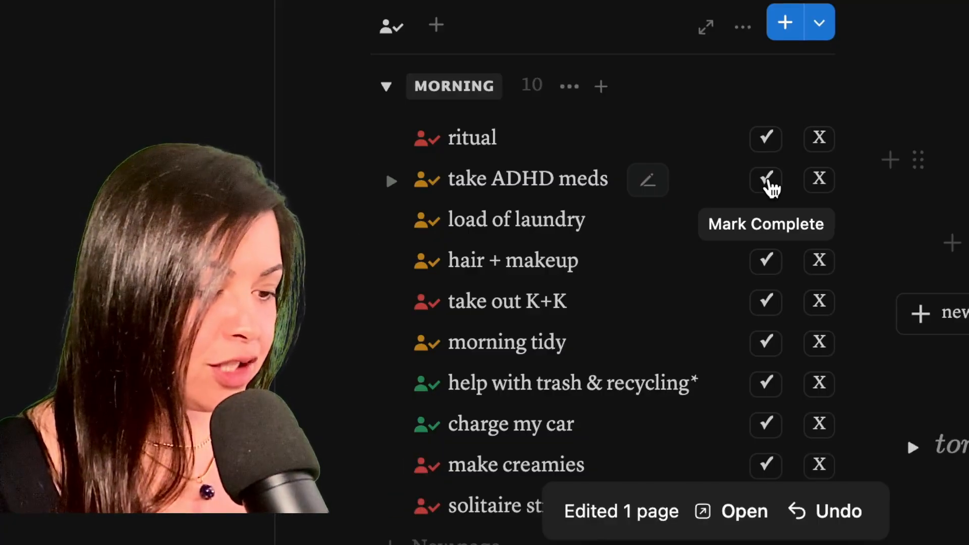
left_click(769, 183)
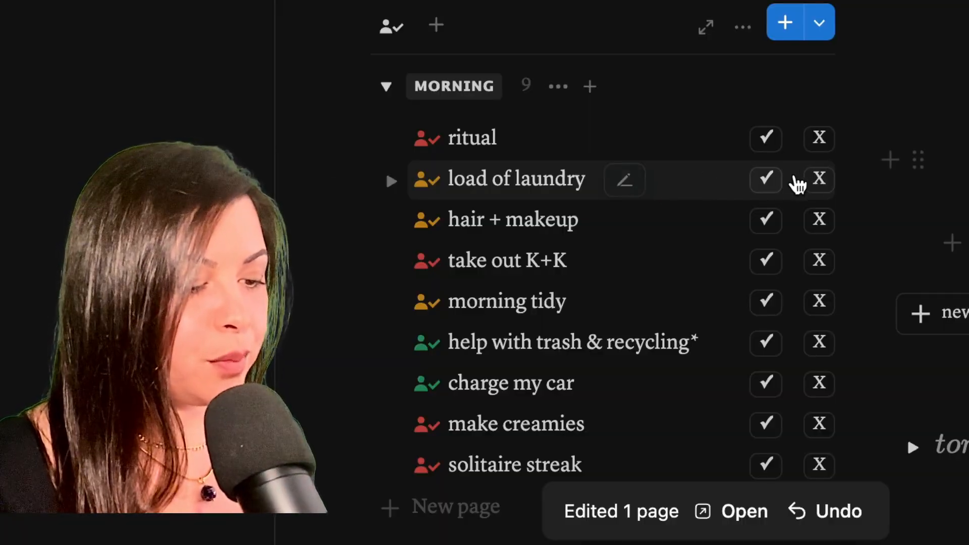
left_click(830, 186)
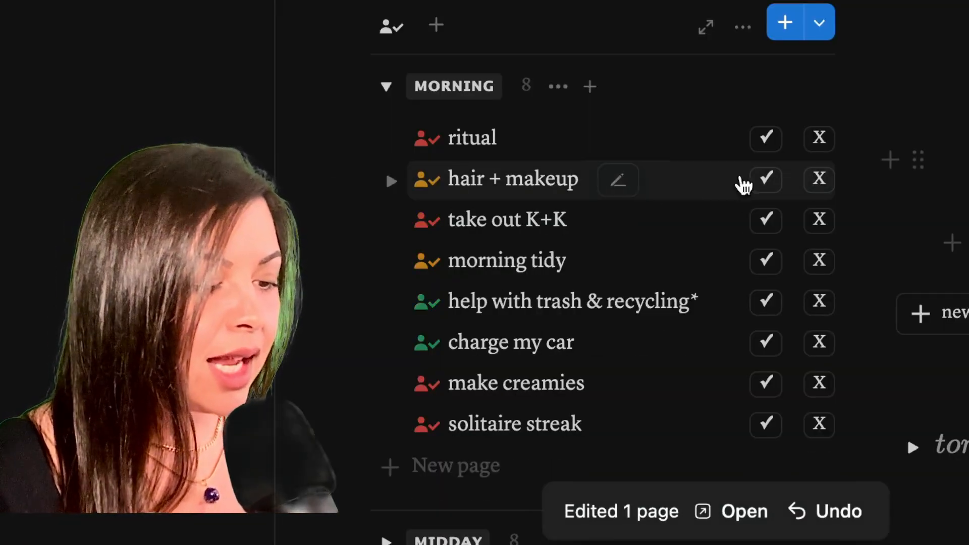
left_click(763, 184)
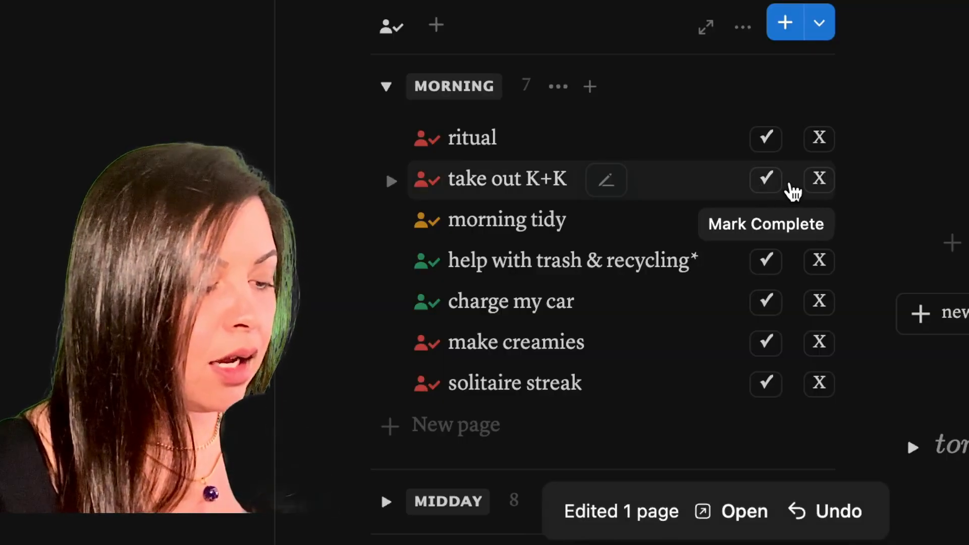
Step: Mark the morning tidy routine complete, and help with trash & recycling and charge my car cancelled
left_click(767, 222)
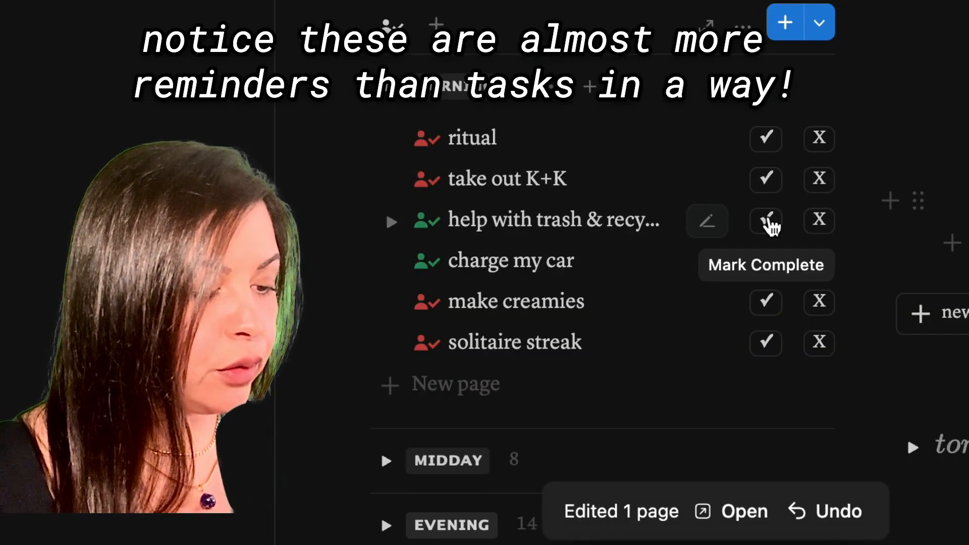
left_click(821, 224)
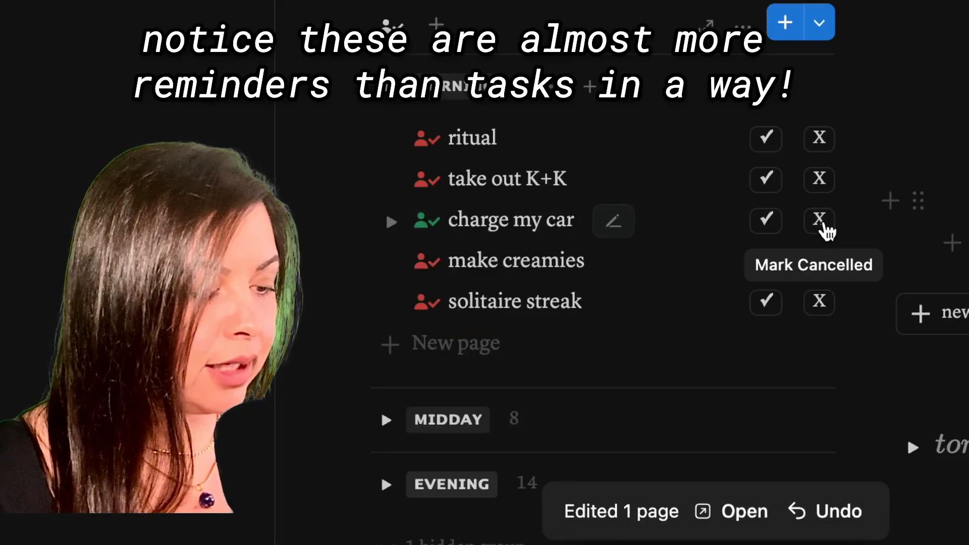
left_click(826, 228)
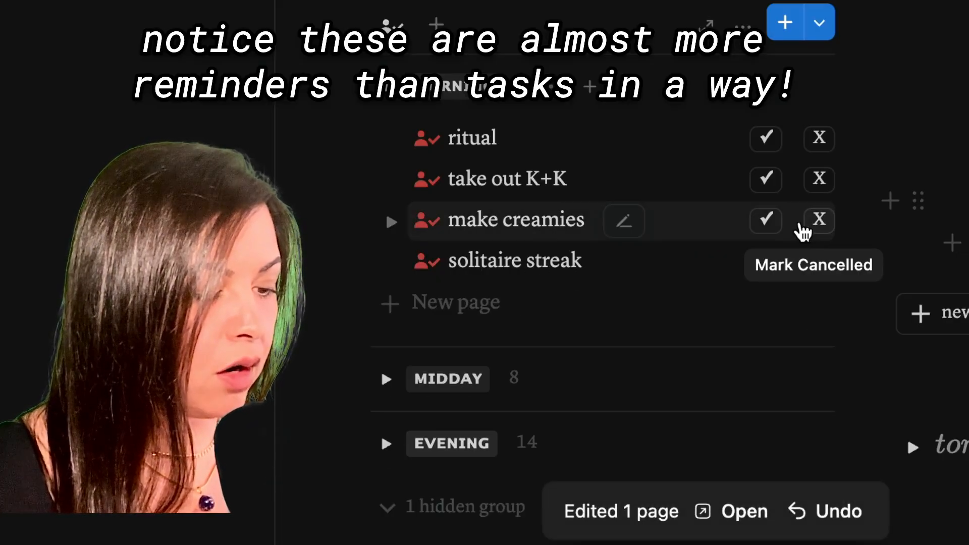
Step: Mark the morning routines make creamies and solitaire streak complete, and move ritual into the EVENING group
left_click(770, 226)
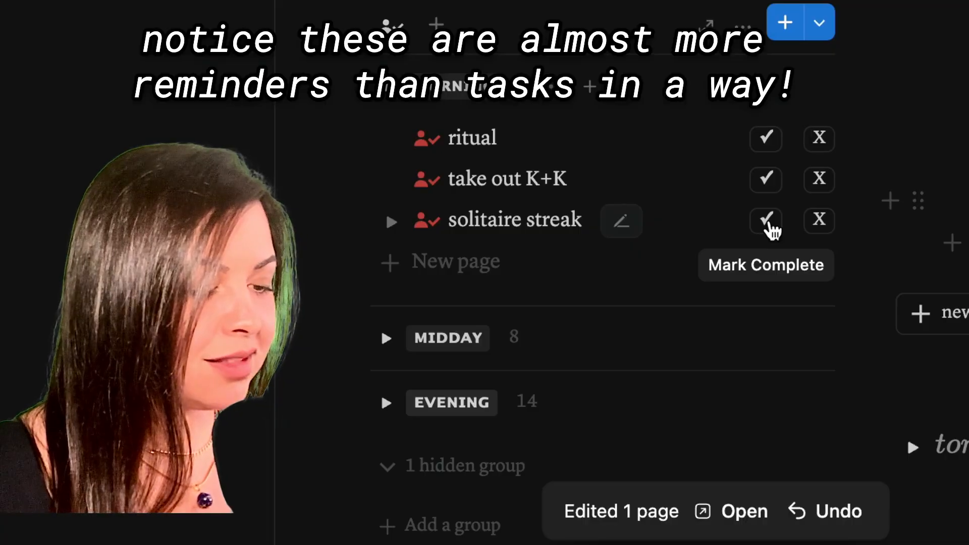
left_click(767, 226)
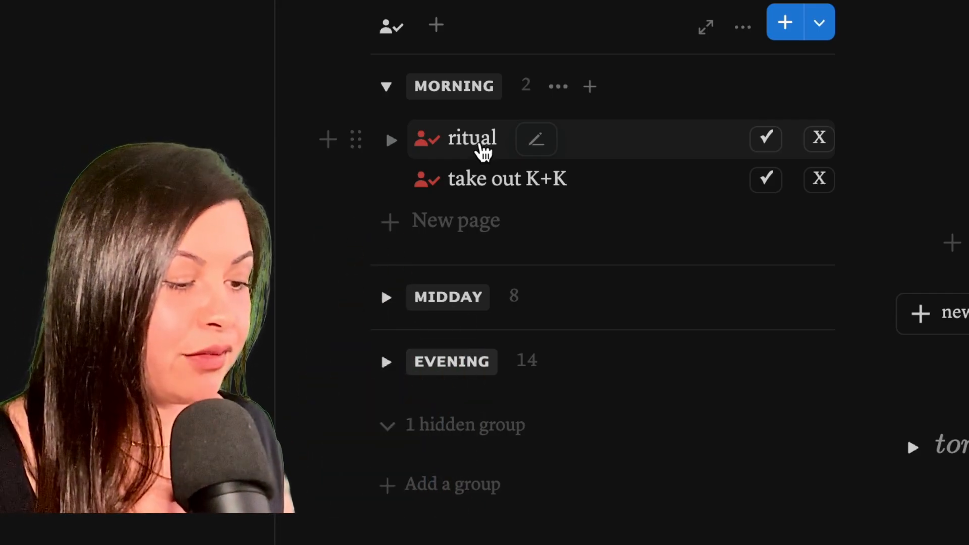
left_click_drag(357, 141, 402, 363)
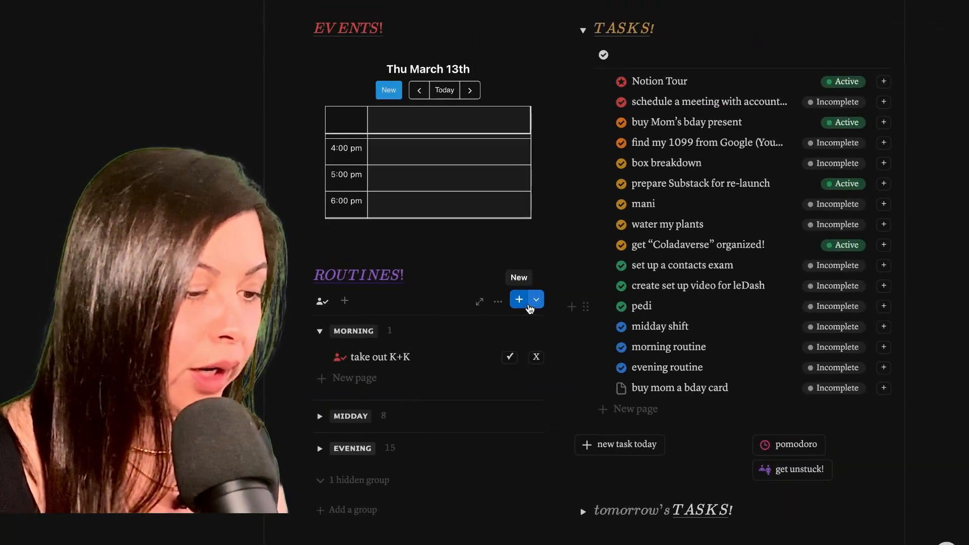
Step: Look through the R.E.N.T. database templates for new routines, and mark the take out K+K morning routine complete
left_click(536, 300)
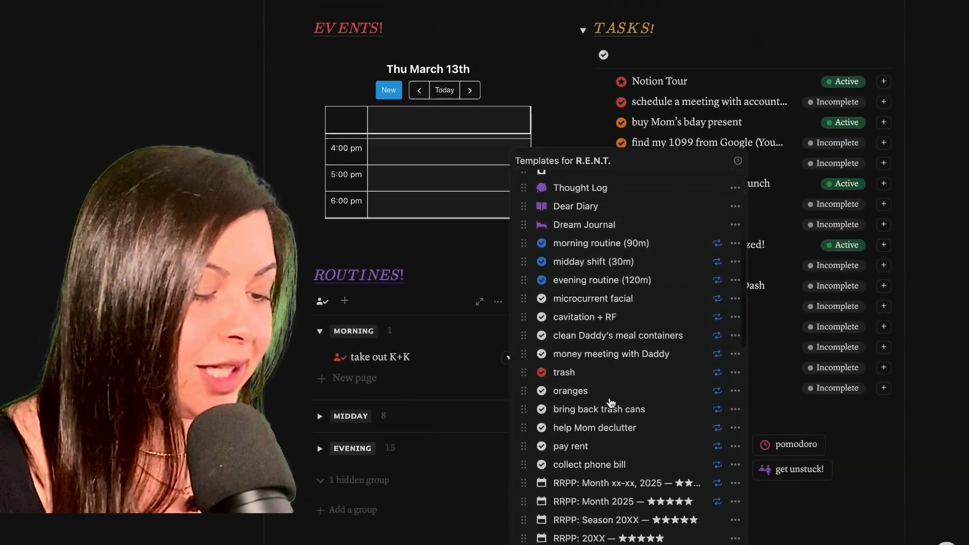
scroll(612, 400, "down", 10)
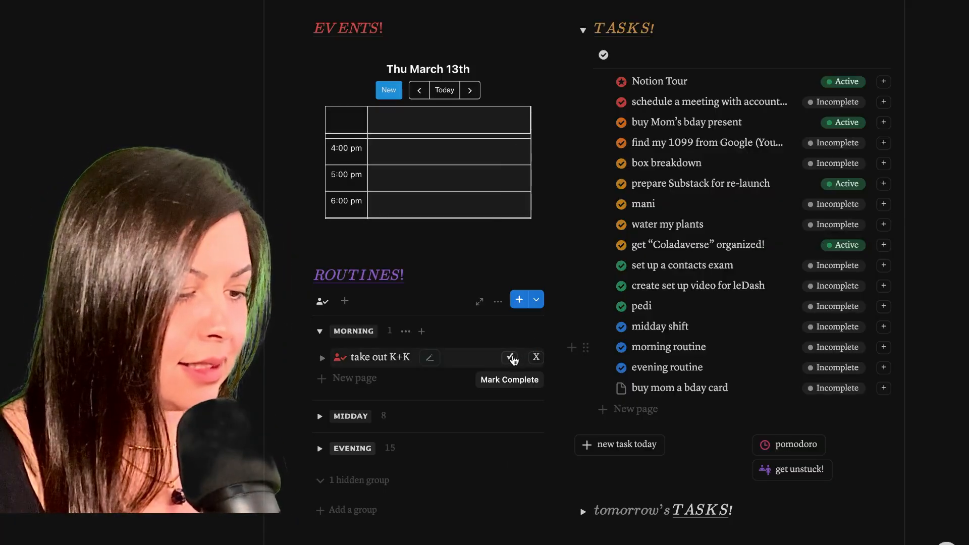
left_click(512, 358)
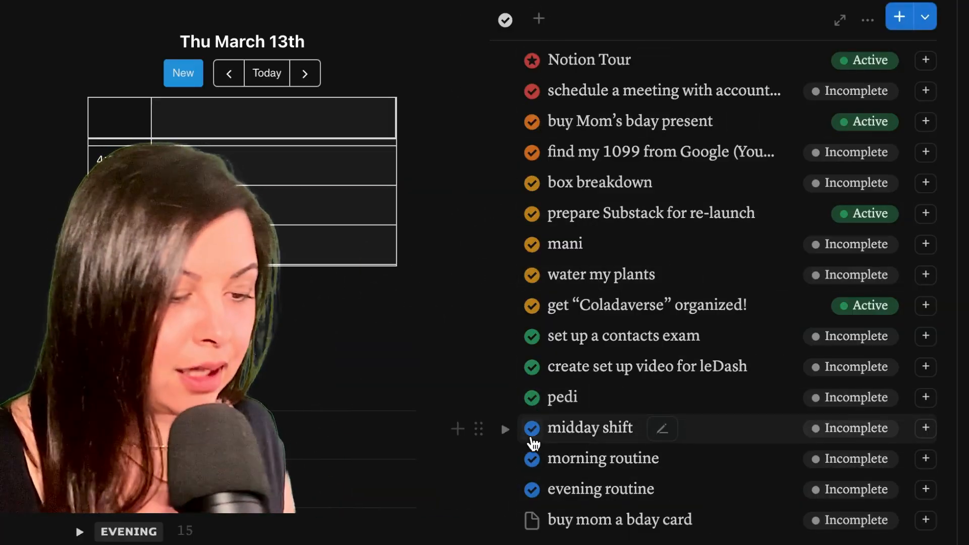
Step: Reorder today's tasks with morning routine first, midday shift just above set up a contacts exam, and evening routine last
left_click_drag(475, 457, 501, 54)
left_click_drag(477, 458, 487, 349)
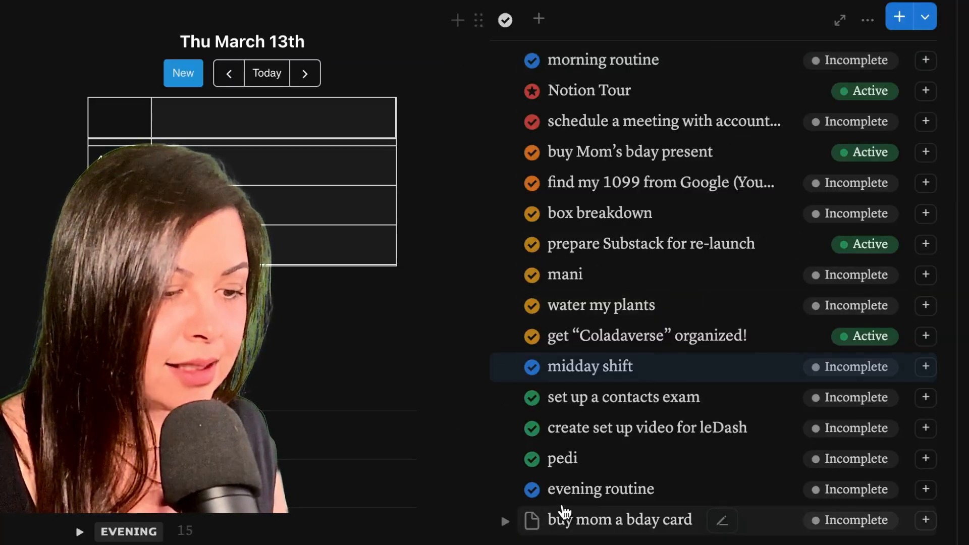
left_click_drag(476, 490, 487, 522)
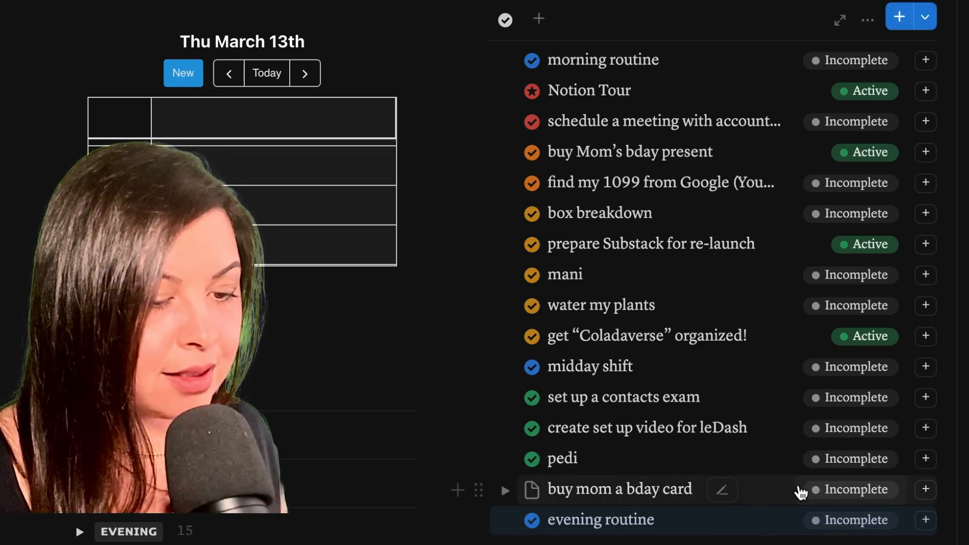
Step: Set the buy mom a bday card task to Cancelled and the morning routine task to Complete
left_click(831, 490)
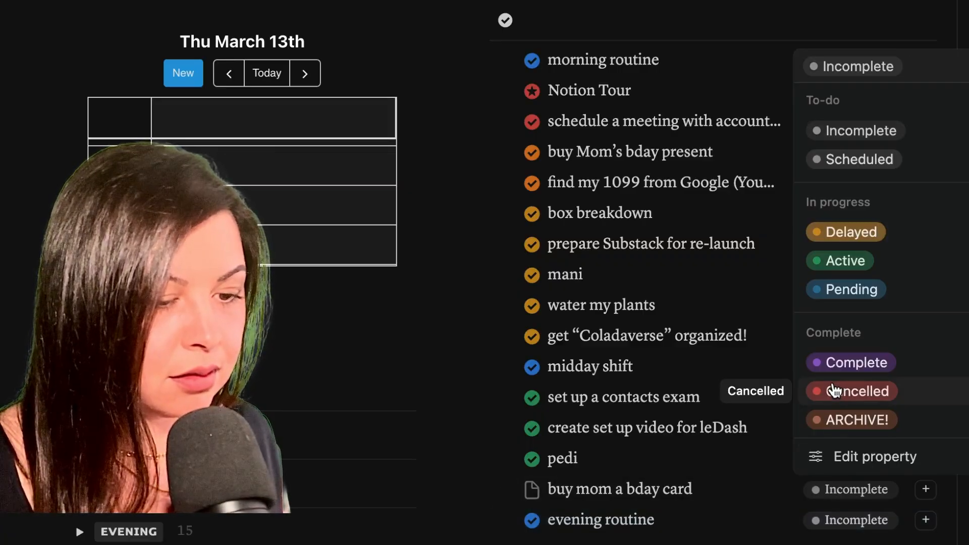
left_click(833, 390)
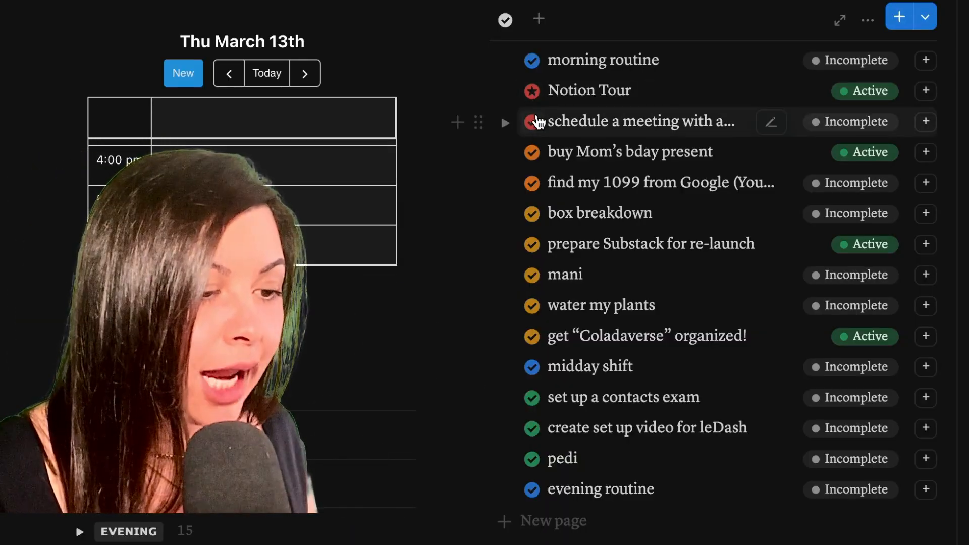
left_click(532, 121)
left_click(363, 287)
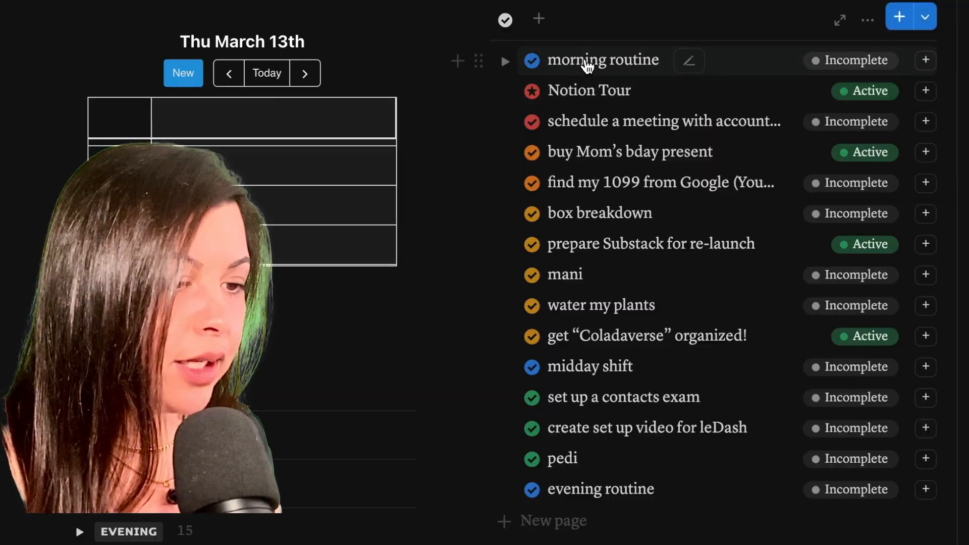
left_click(870, 60)
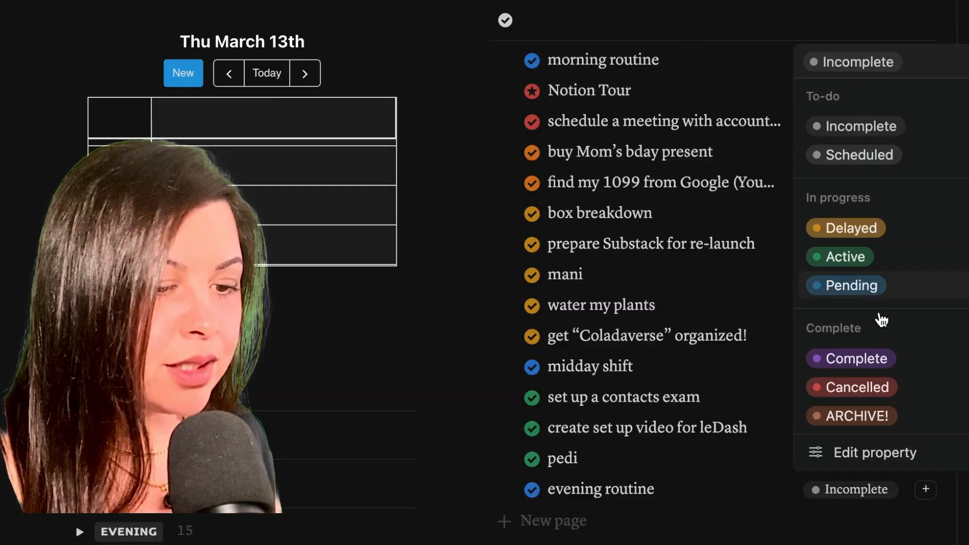
left_click(891, 370)
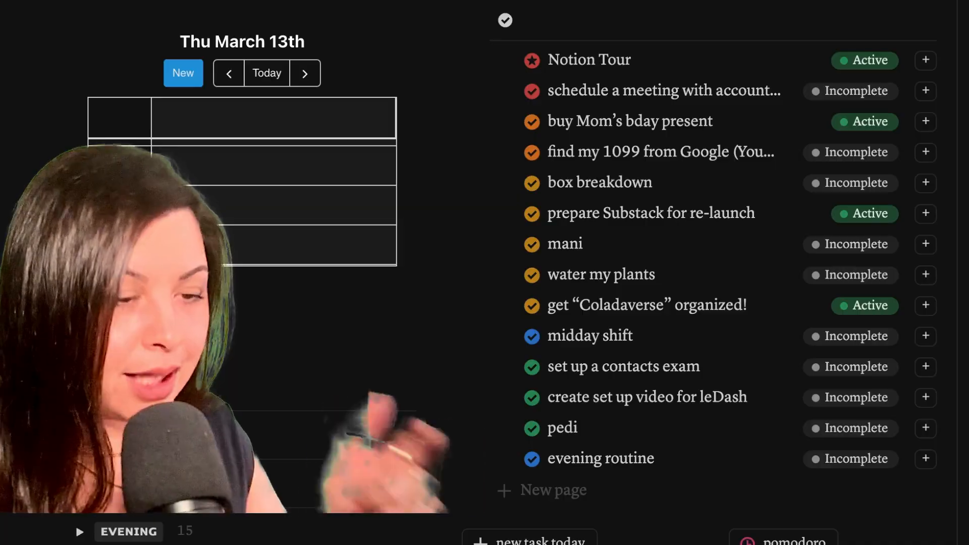
scroll(663, 7, "up", 1)
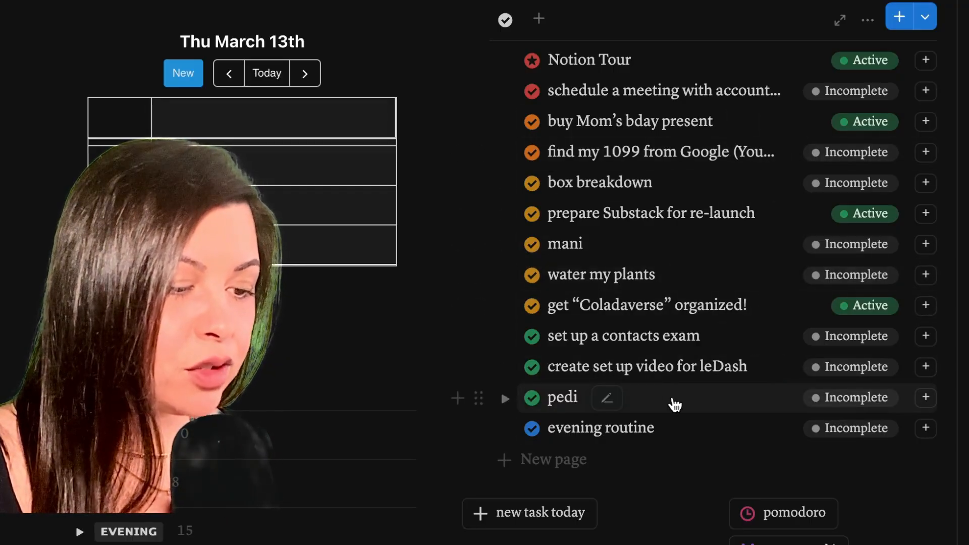
Step: Try to reschedule the pedi task to March 14, 2025 from its own page
left_click(673, 401)
left_click(359, 191)
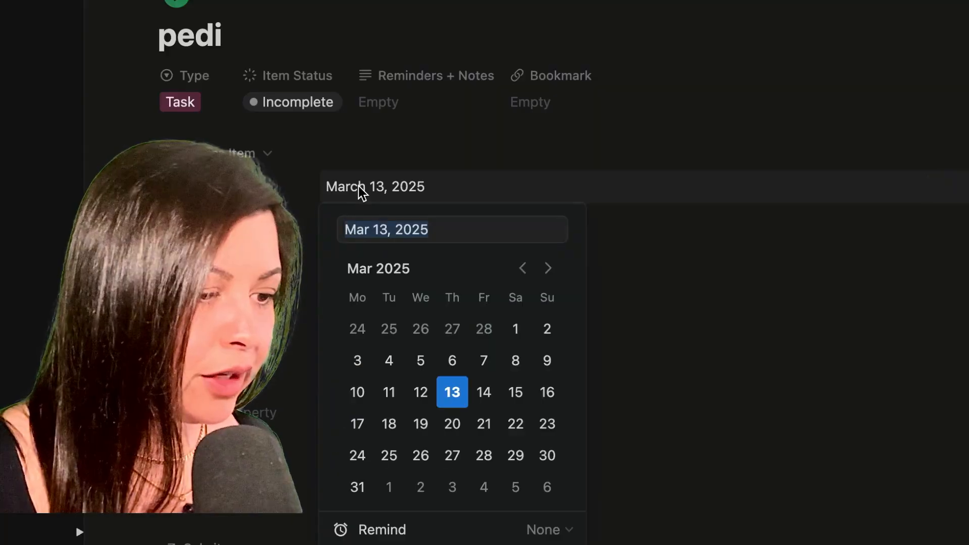
left_click(485, 393)
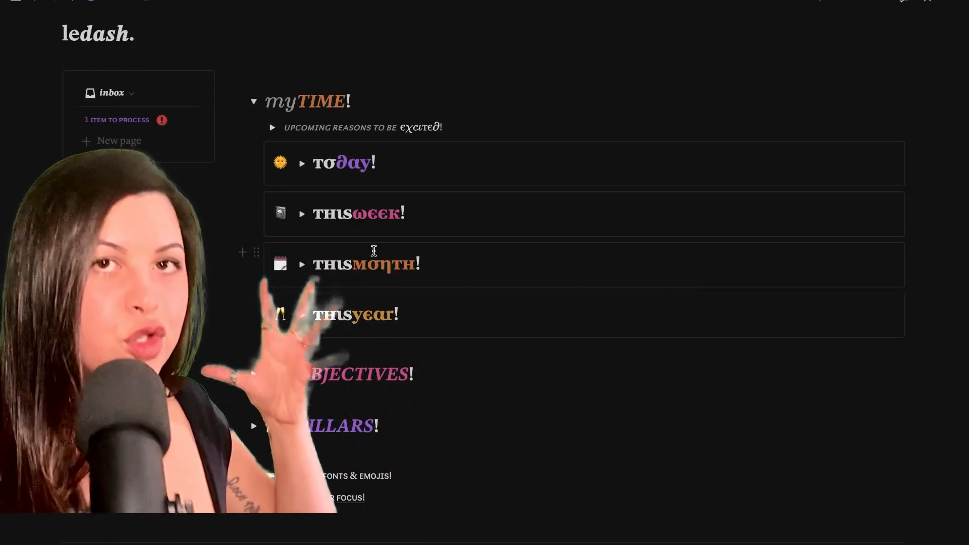
Step: Expand this week's section and look through its objectives due and weekly Tasks calendar
left_click(302, 214)
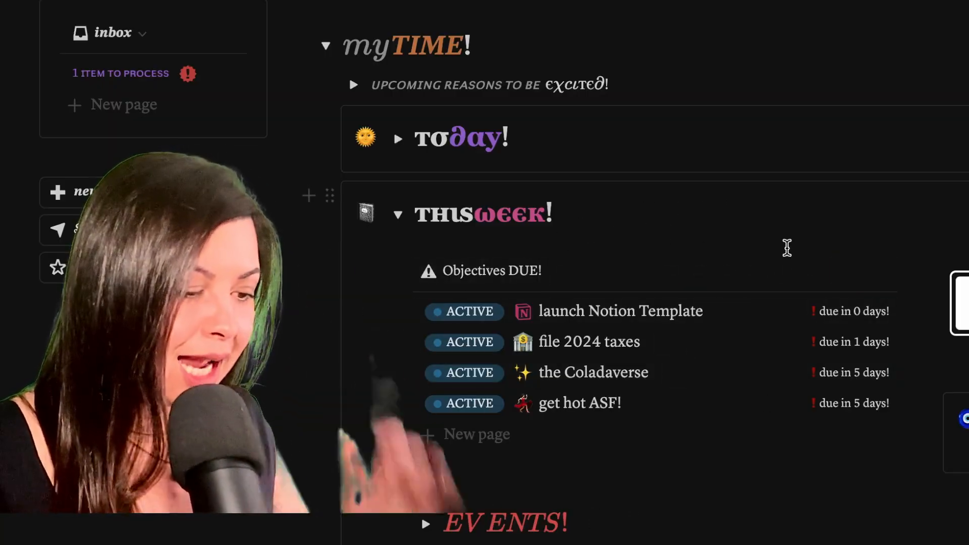
scroll(787, 246, "down", 2)
scroll(787, 247, "down", 10)
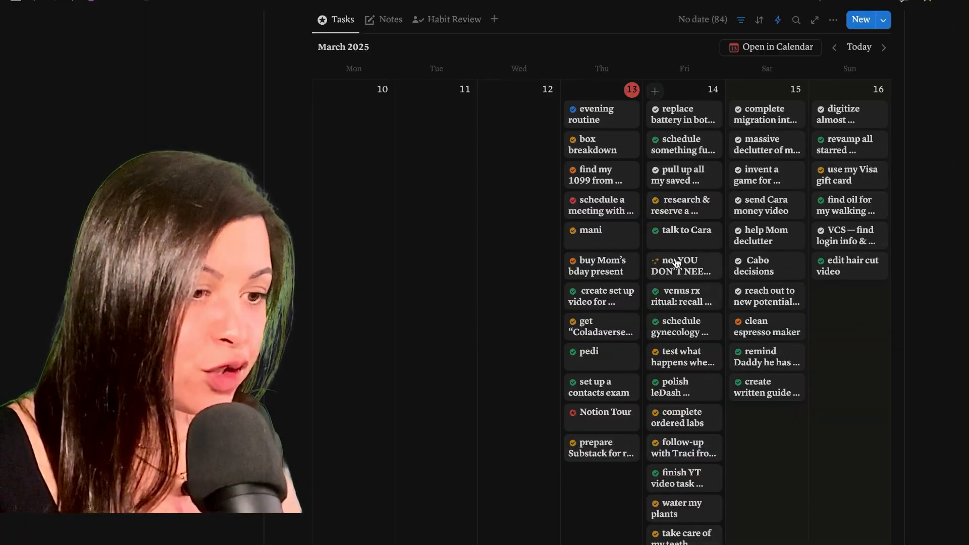
scroll(422, 255, "up", 2)
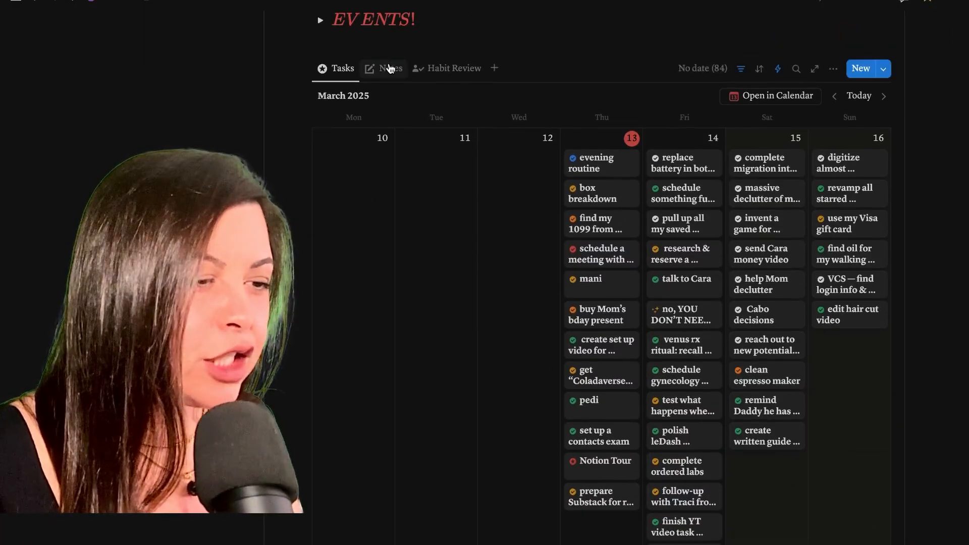
Step: View this week's Notes calendar and Habit Review board, and collapse the Incomplete group
left_click(390, 68)
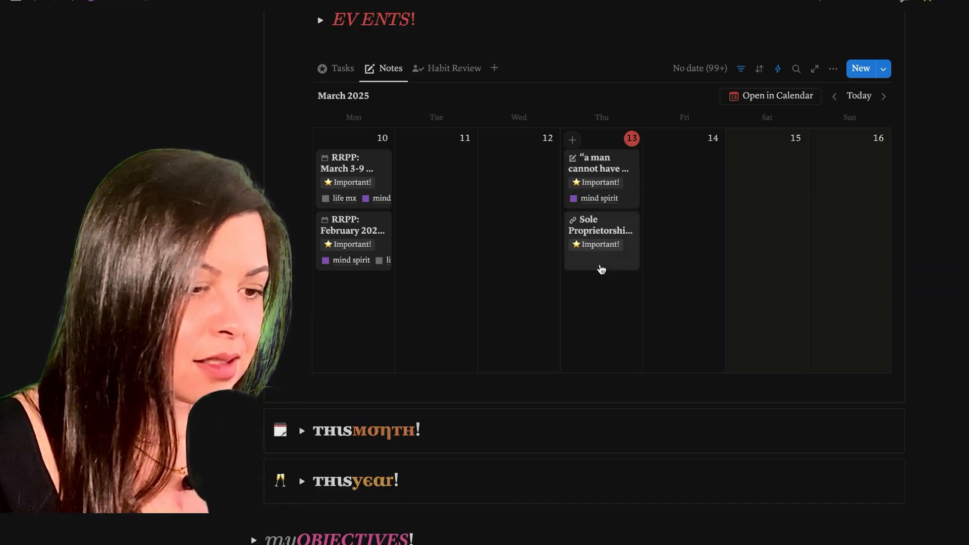
left_click(454, 68)
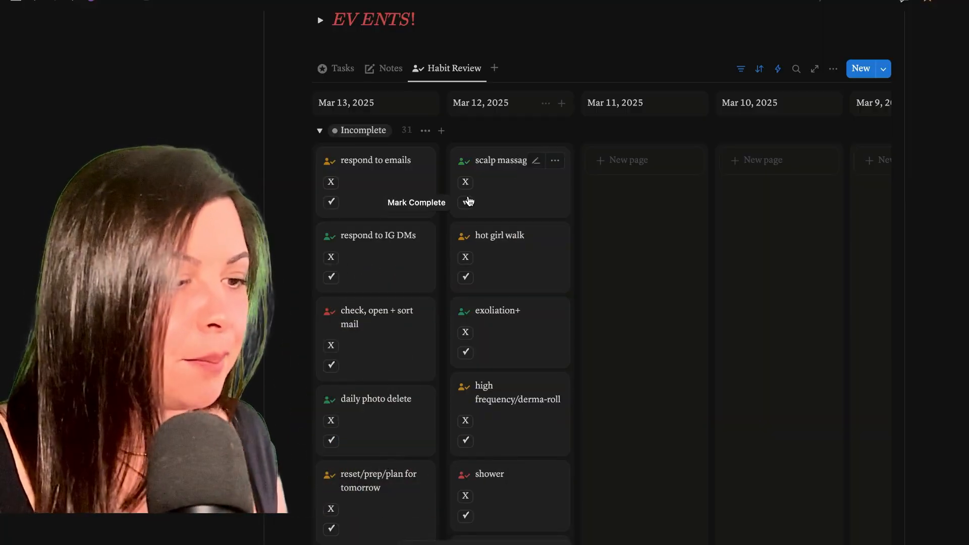
left_click(320, 131)
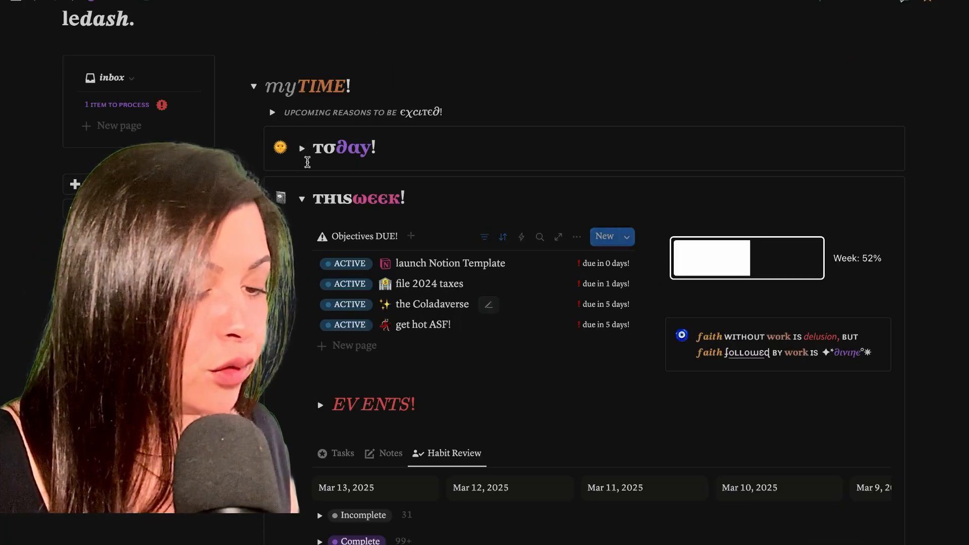
scroll(307, 167, "up", 1)
scroll(307, 155, "down", 4)
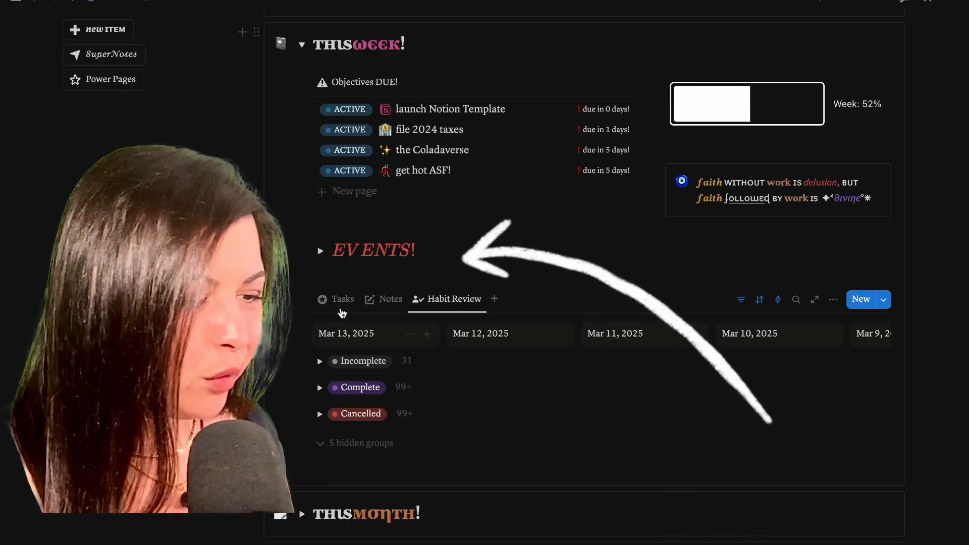
Step: In this week's Tasks calendar, move create set up video, pedi and set up a contacts exam from Thursday 13 to Friday 14
left_click(339, 301)
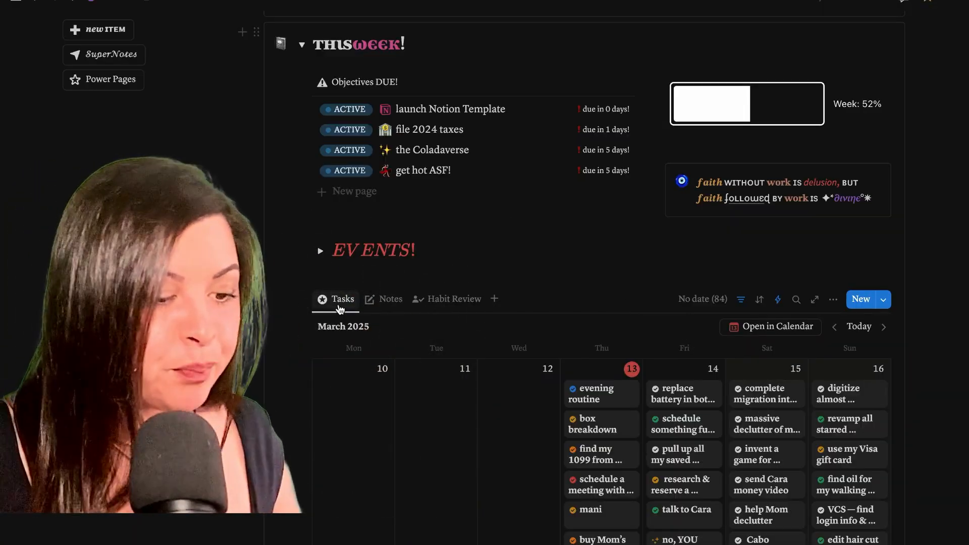
scroll(681, 390, "down", 6)
scroll(681, 390, "up", 1)
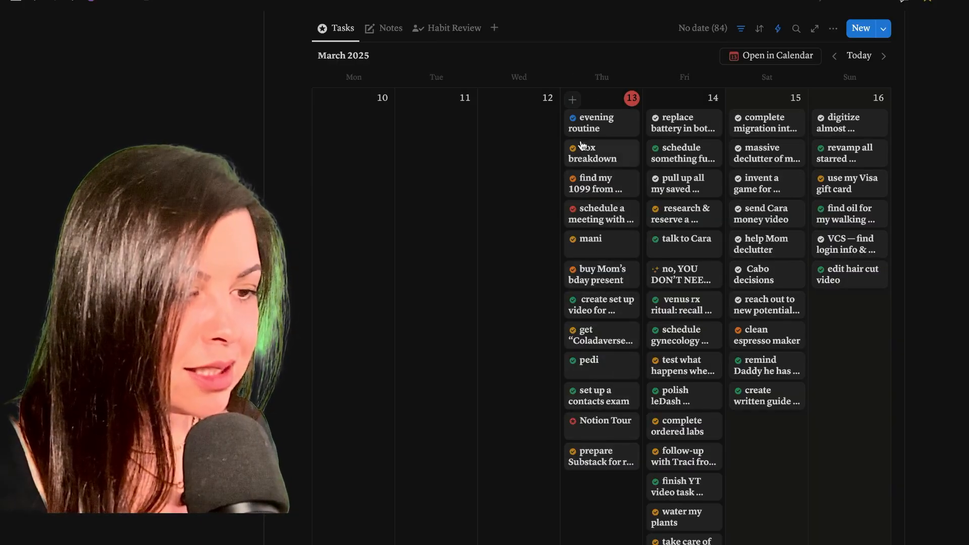
left_click_drag(648, 315, 684, 338)
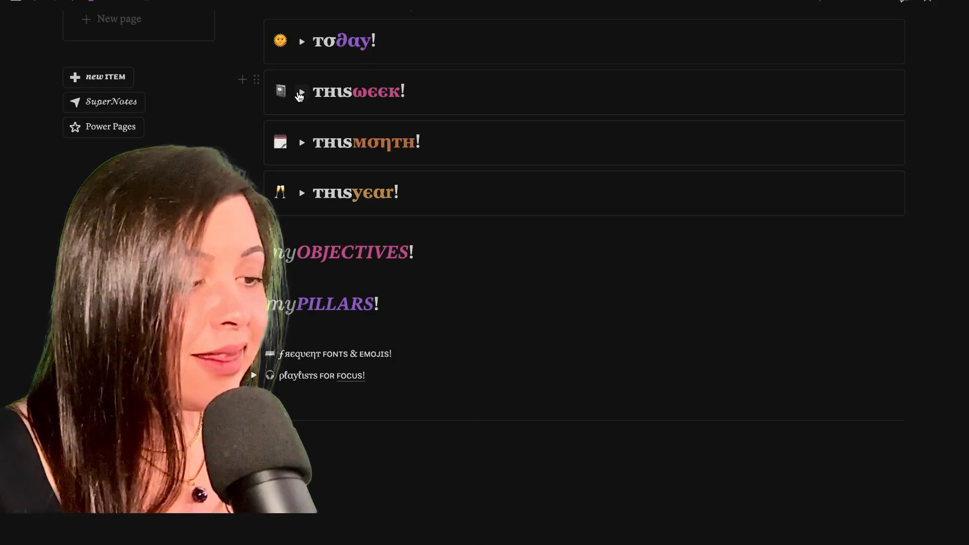
Step: Expand this month's section and look through its objectives due, month progress bar, events calendar and Tasks calendar
left_click(300, 144)
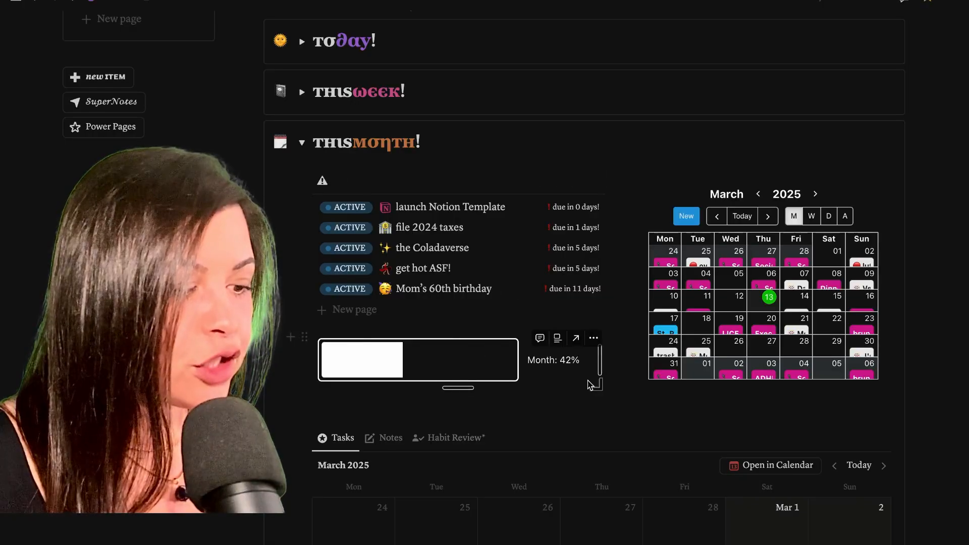
scroll(487, 212, "down", 6)
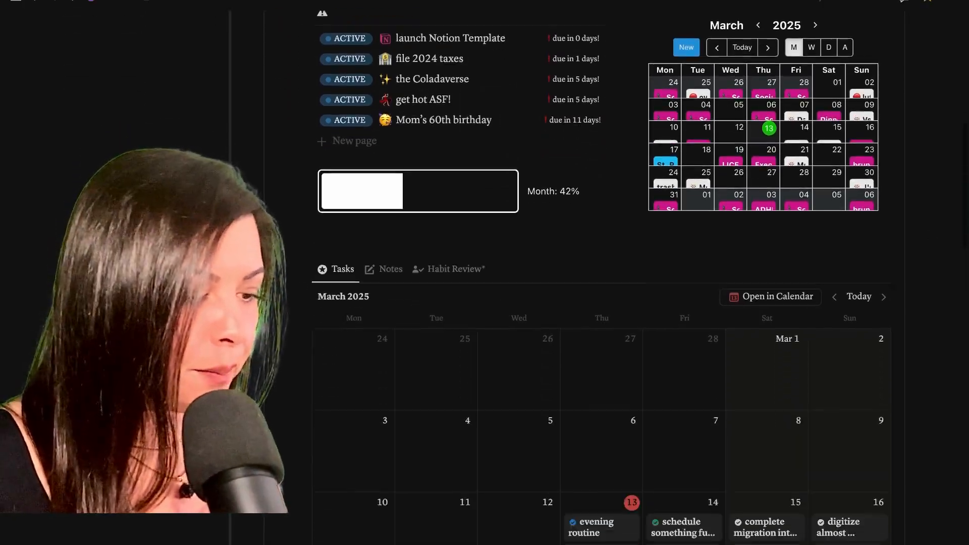
scroll(510, 237, "down", 3)
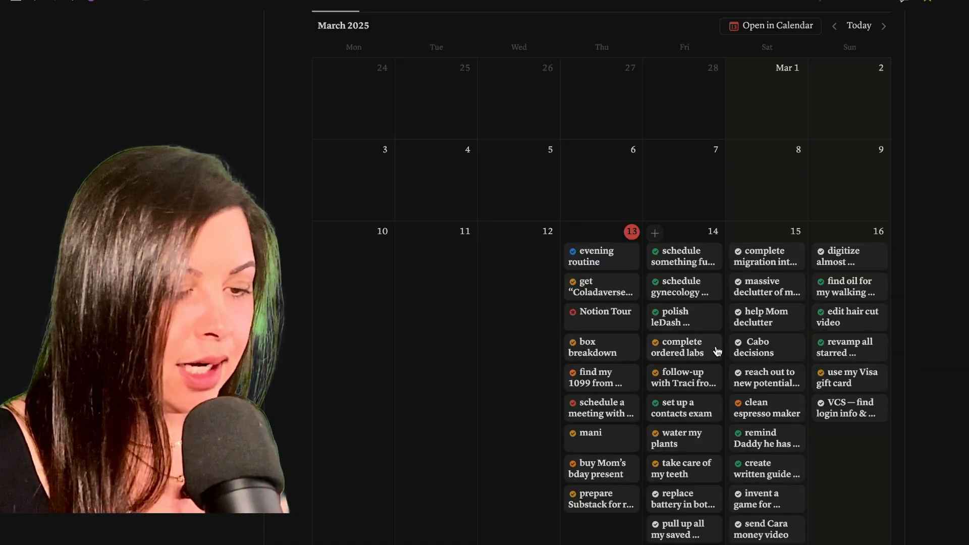
scroll(717, 351, "down", 11)
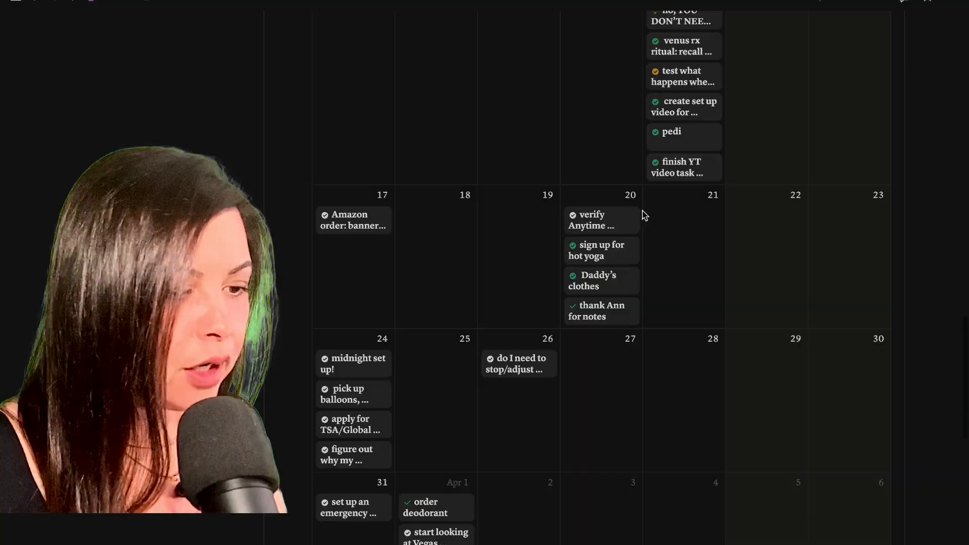
scroll(501, 501, "down", 5)
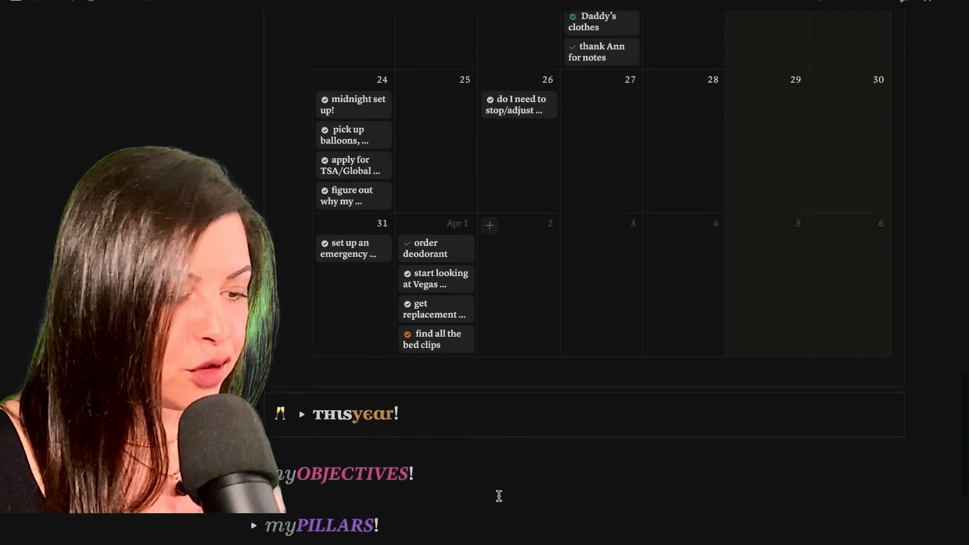
scroll(499, 497, "up", 17)
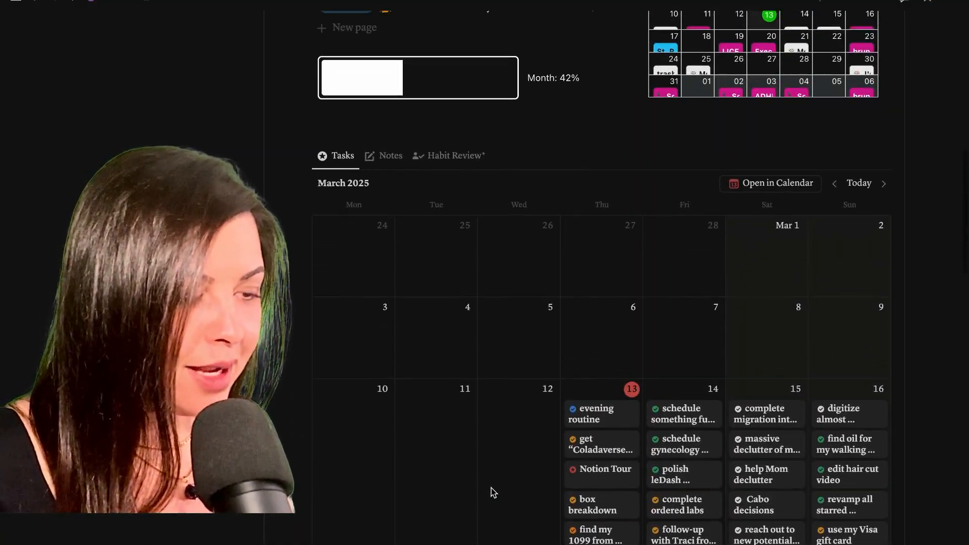
Step: View this month's Notes and Habit Review, and expand the hot girl walk group to read its daily status history
left_click(389, 155)
left_click(450, 158)
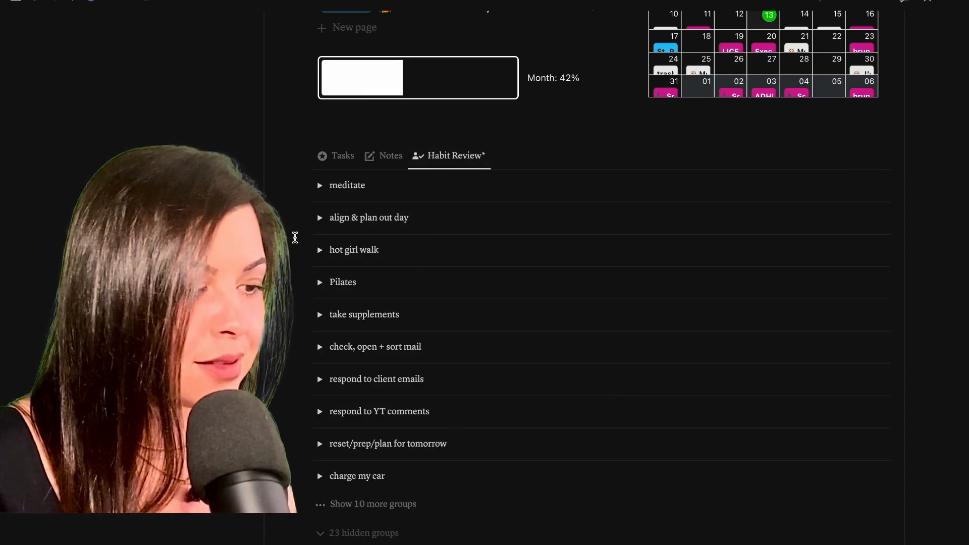
left_click(318, 251)
scroll(471, 354, "down", 3)
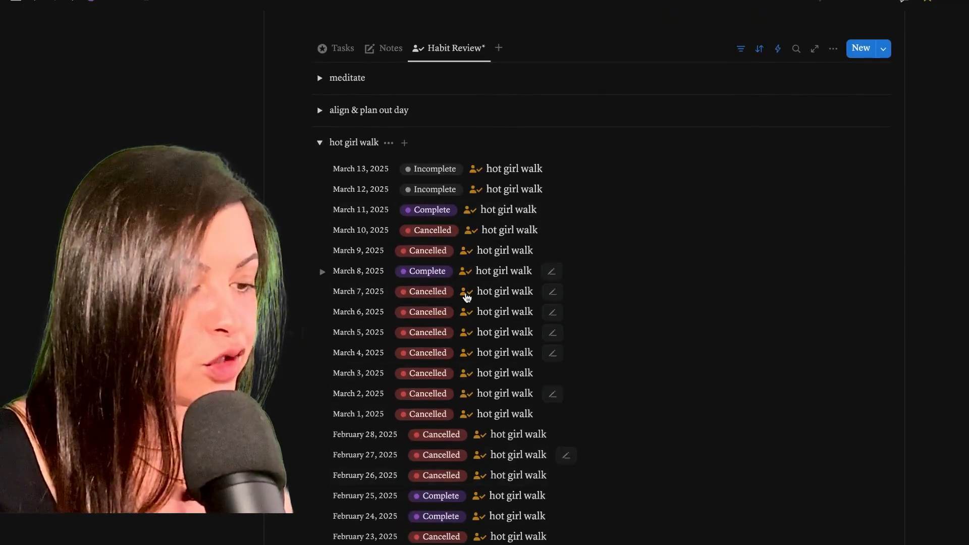
scroll(438, 414, "down", 3)
scroll(439, 408, "up", 4)
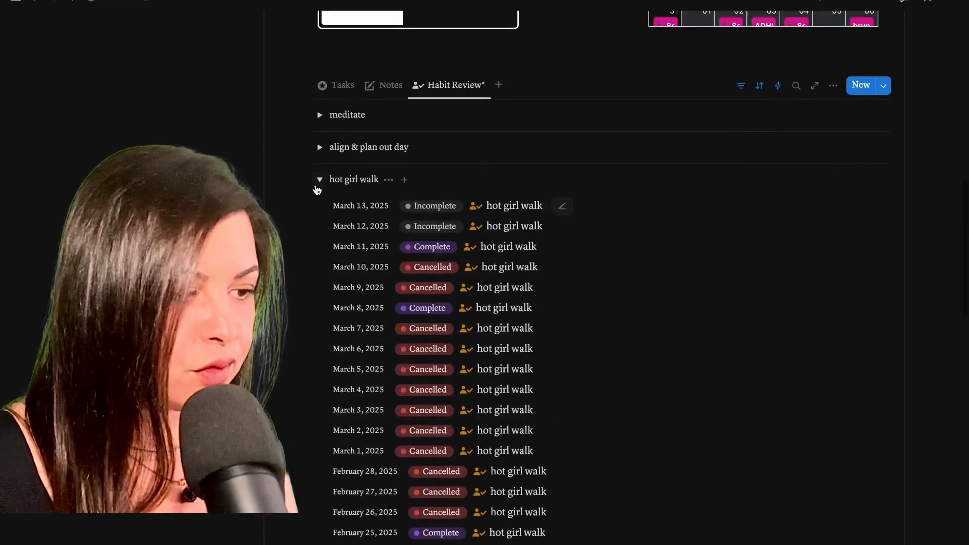
Step: Collapse the hot girl walk group, read the daily status history of align & plan out day, and collapse that group too
left_click(320, 180)
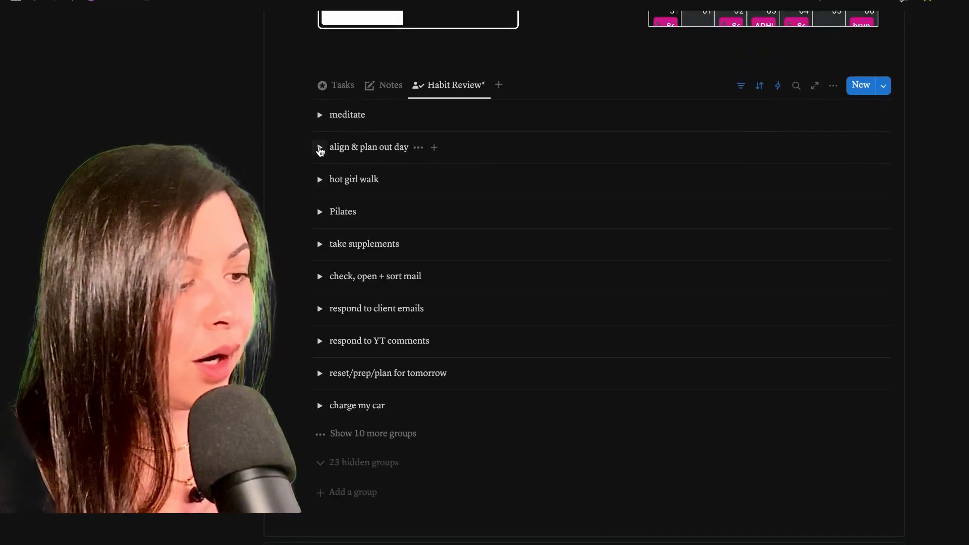
left_click(319, 148)
scroll(444, 252, "down", 1)
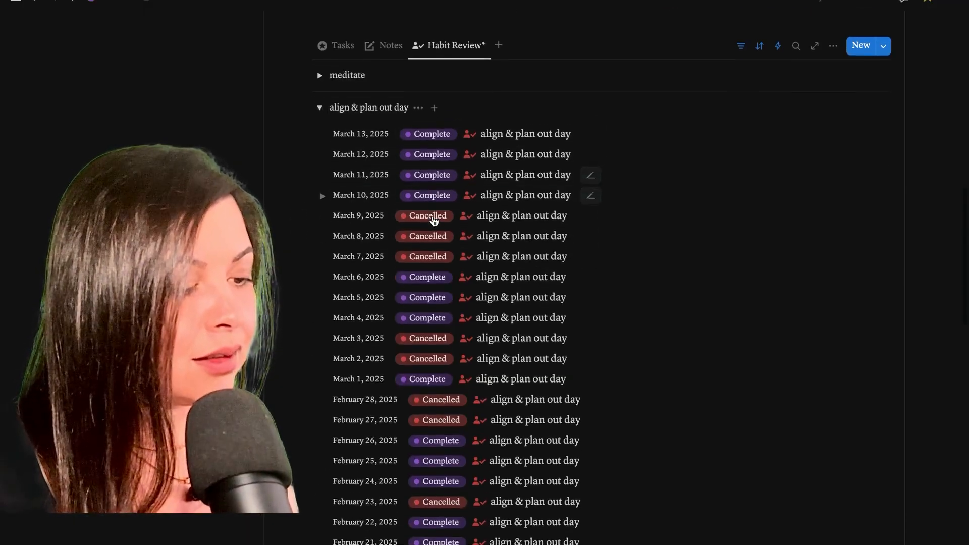
scroll(433, 220, "down", 4)
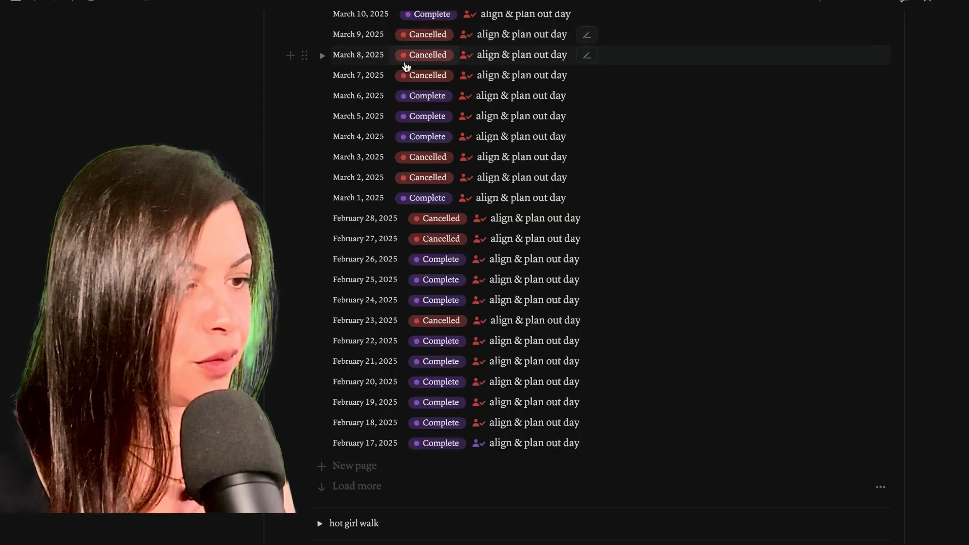
scroll(409, 62, "up", 5)
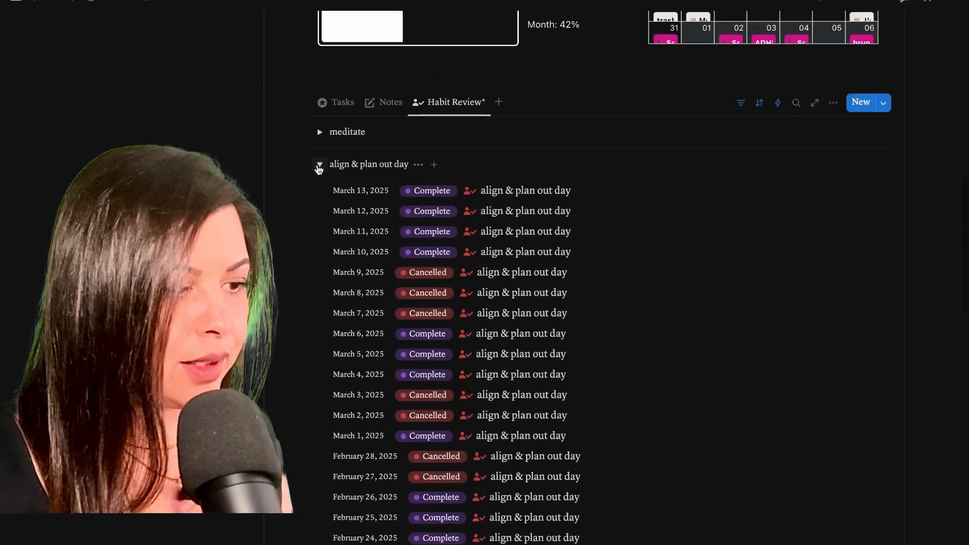
left_click(318, 165)
scroll(319, 163, "up", 1)
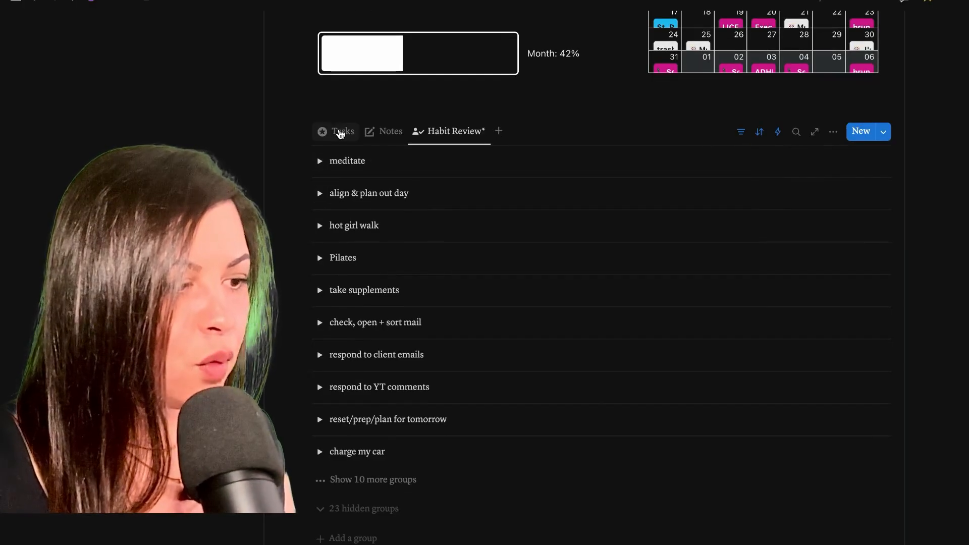
Step: Return this month's section to its Tasks calendar and advance it to April 2025 to view the upcoming tasks
left_click(340, 133)
scroll(338, 131, "up", 10)
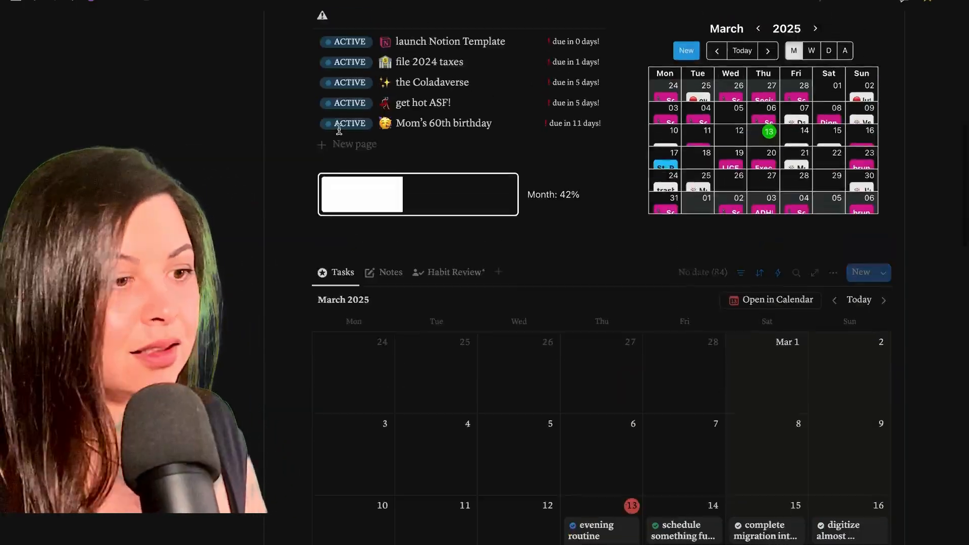
scroll(945, 275, "down", 8)
left_click(883, 287)
scroll(886, 283, "up", 2)
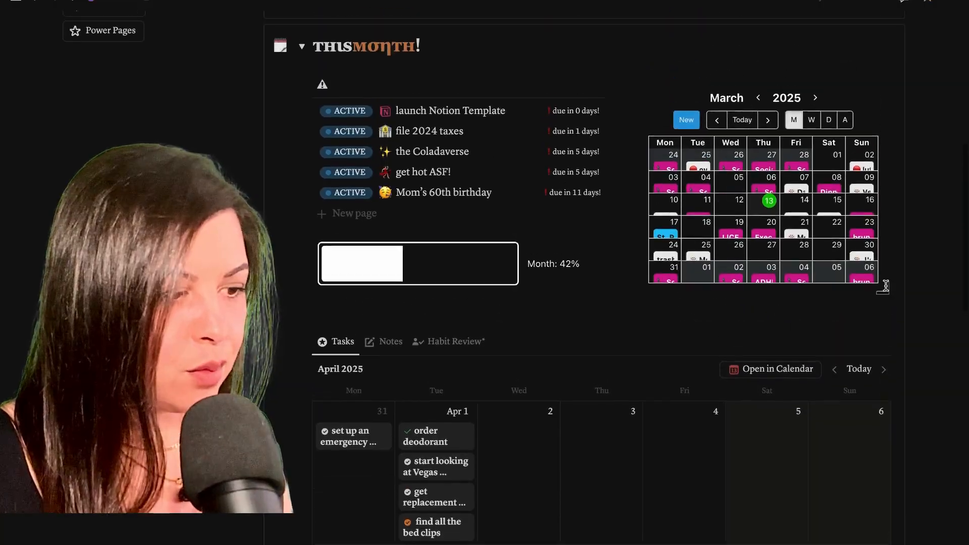
Step: Collapse this month's section and the whole myTIME section, and return to the start of the dashboard
left_click(300, 52)
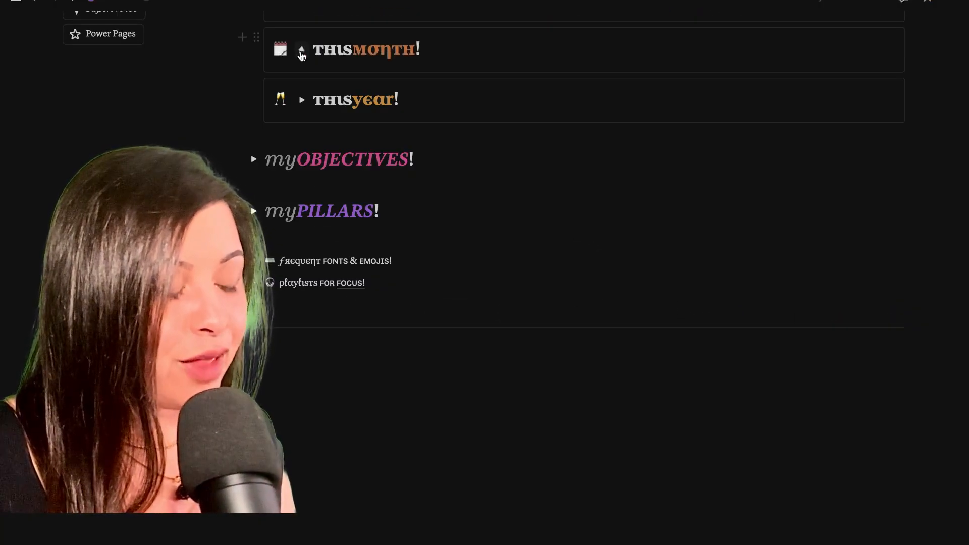
scroll(373, 181, "up", 6)
left_click(252, 217)
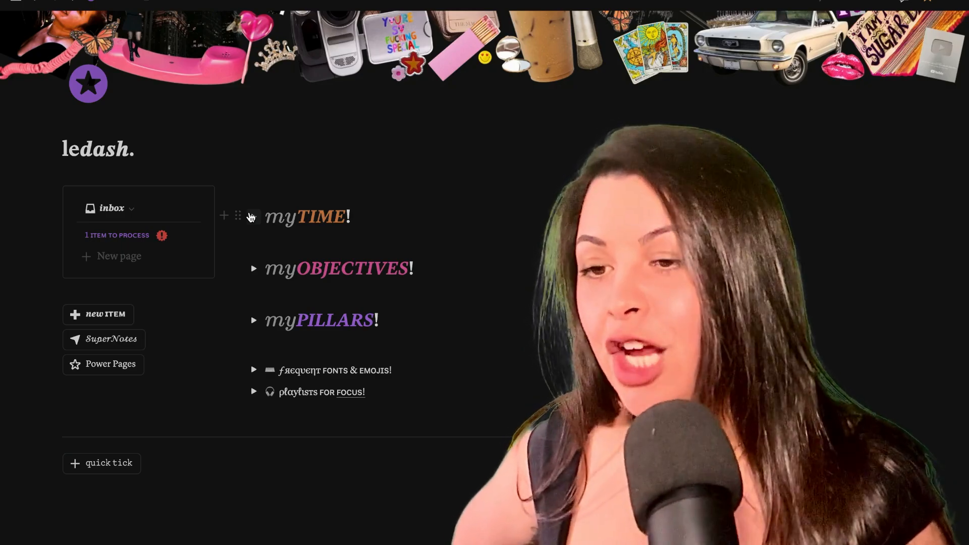
scroll(251, 214, "up", 3)
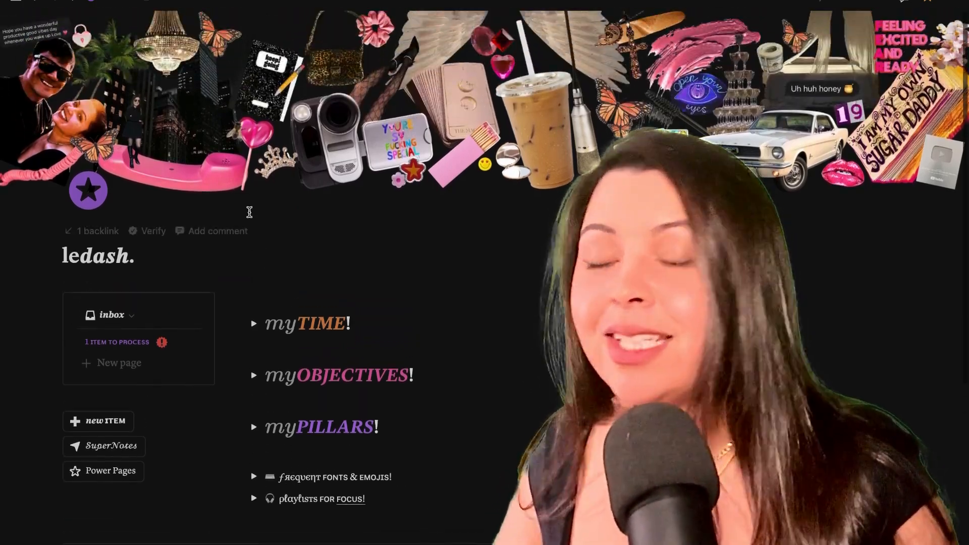